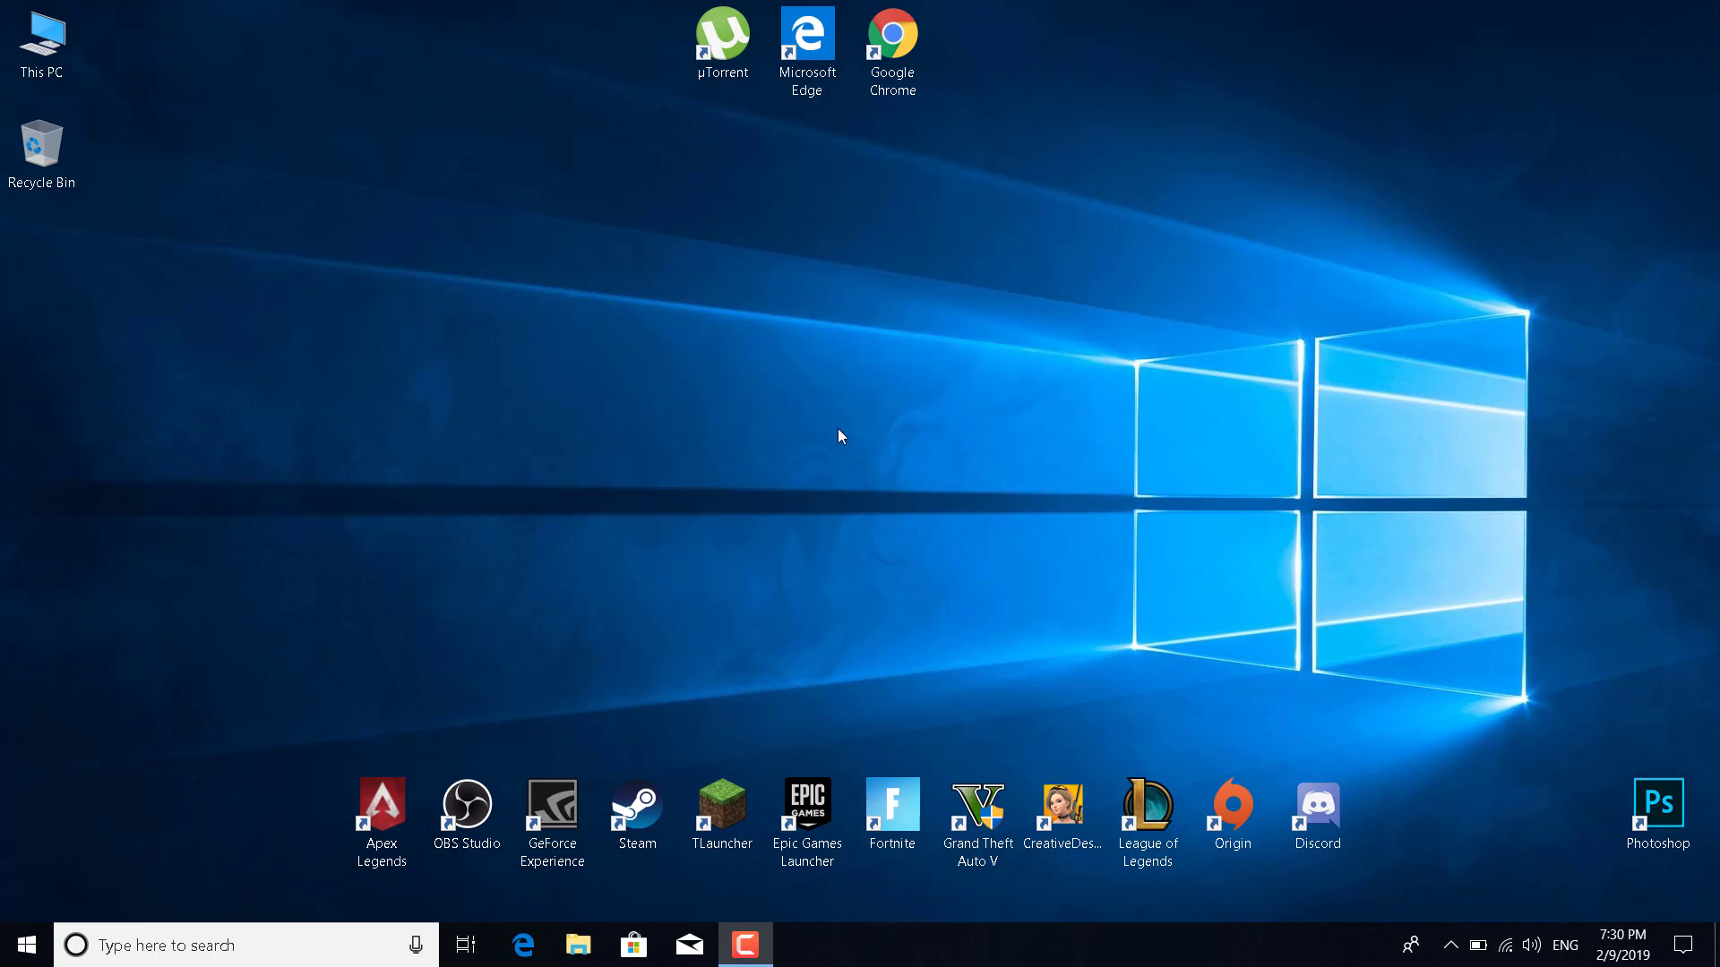
# - Check the Origin entry in Add or remove programs, then close Settings
pyautogui.click(221, 943)
pyautogui.write('Add')
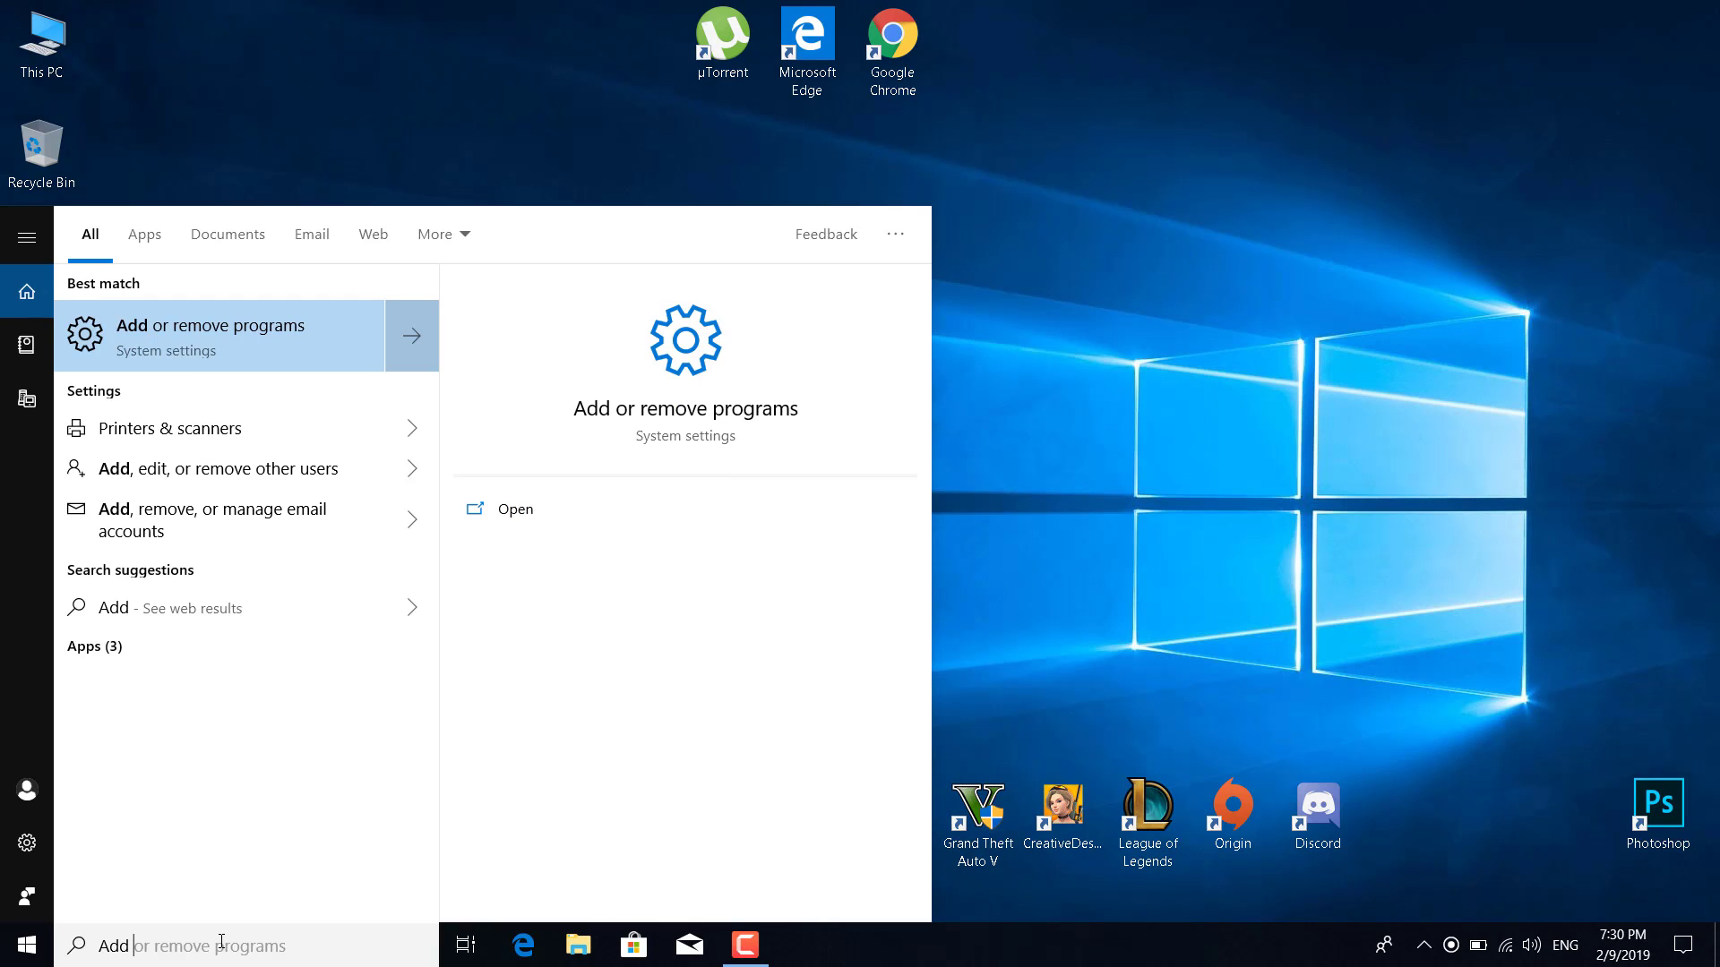
pyautogui.write(' or r')
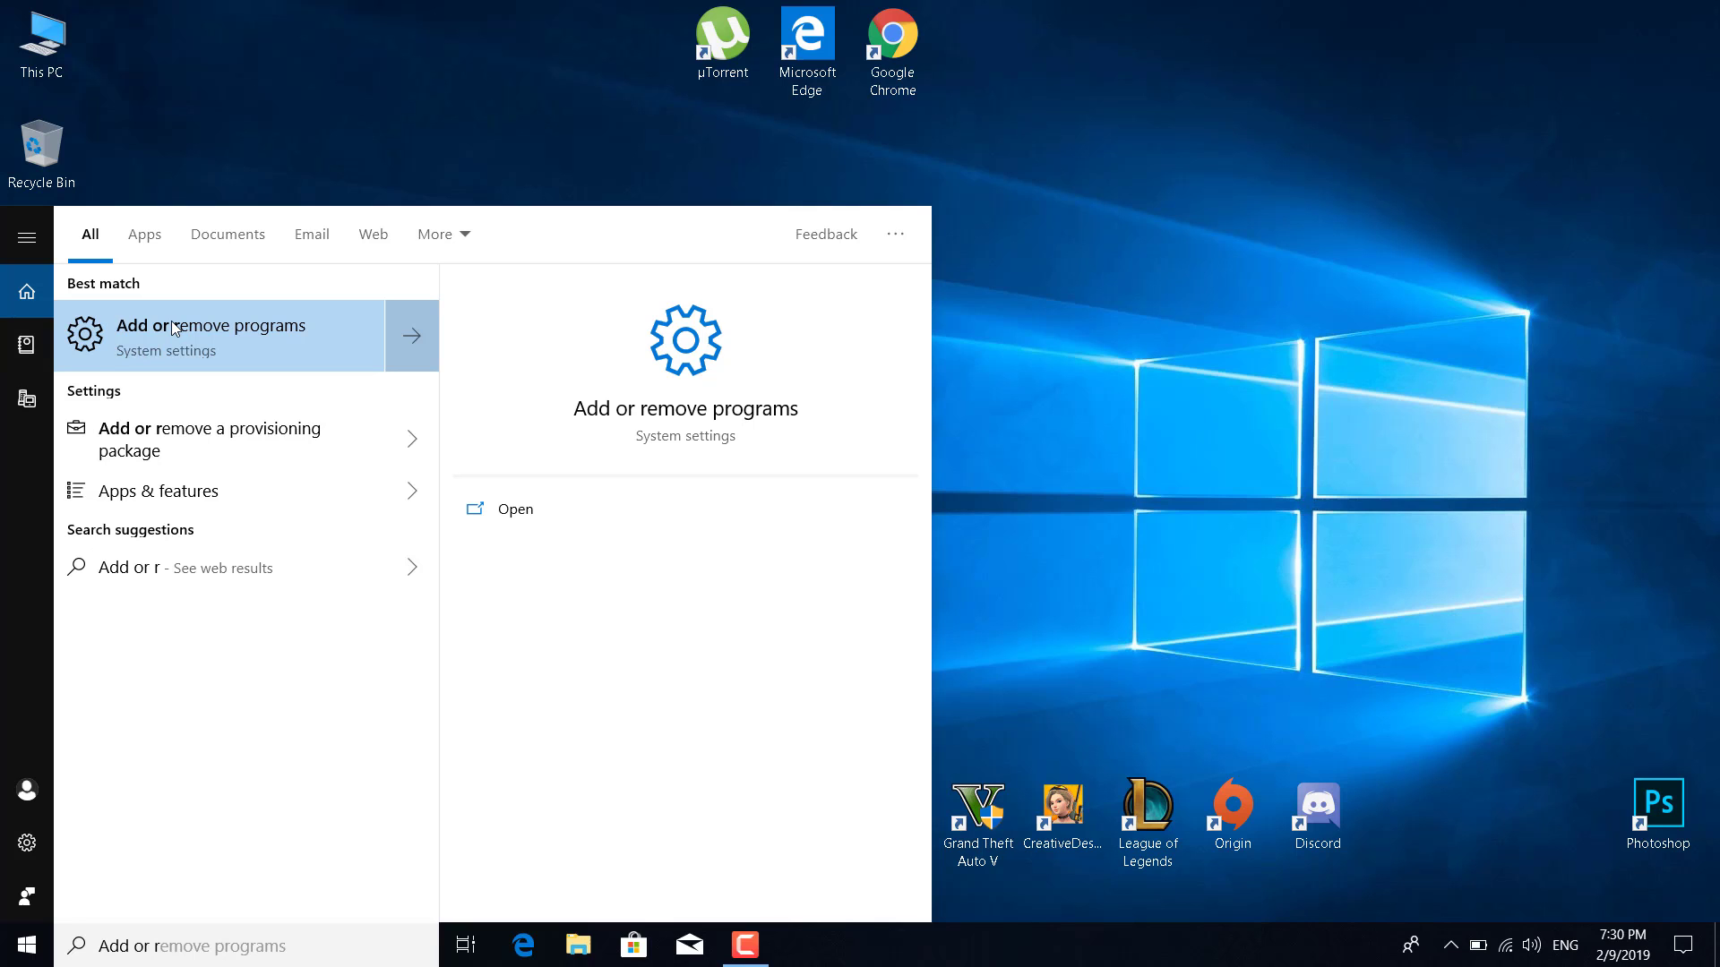
pyautogui.click(199, 329)
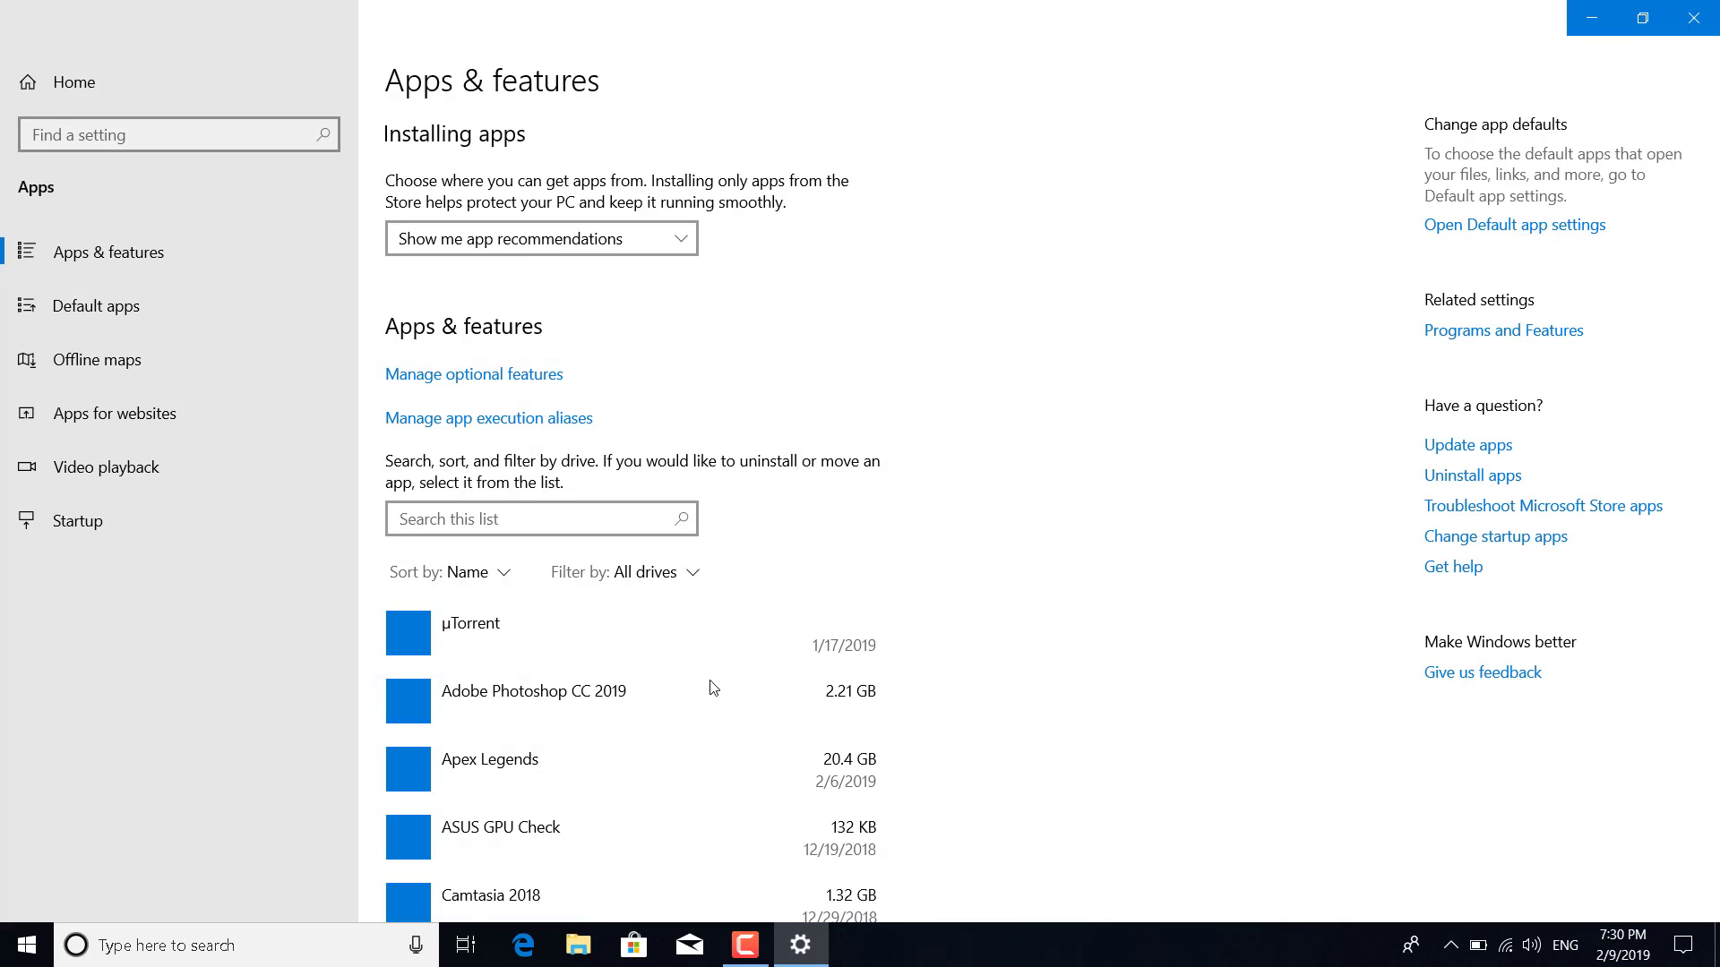
pyautogui.scroll(-10, 716, 627)
pyautogui.click(467, 501)
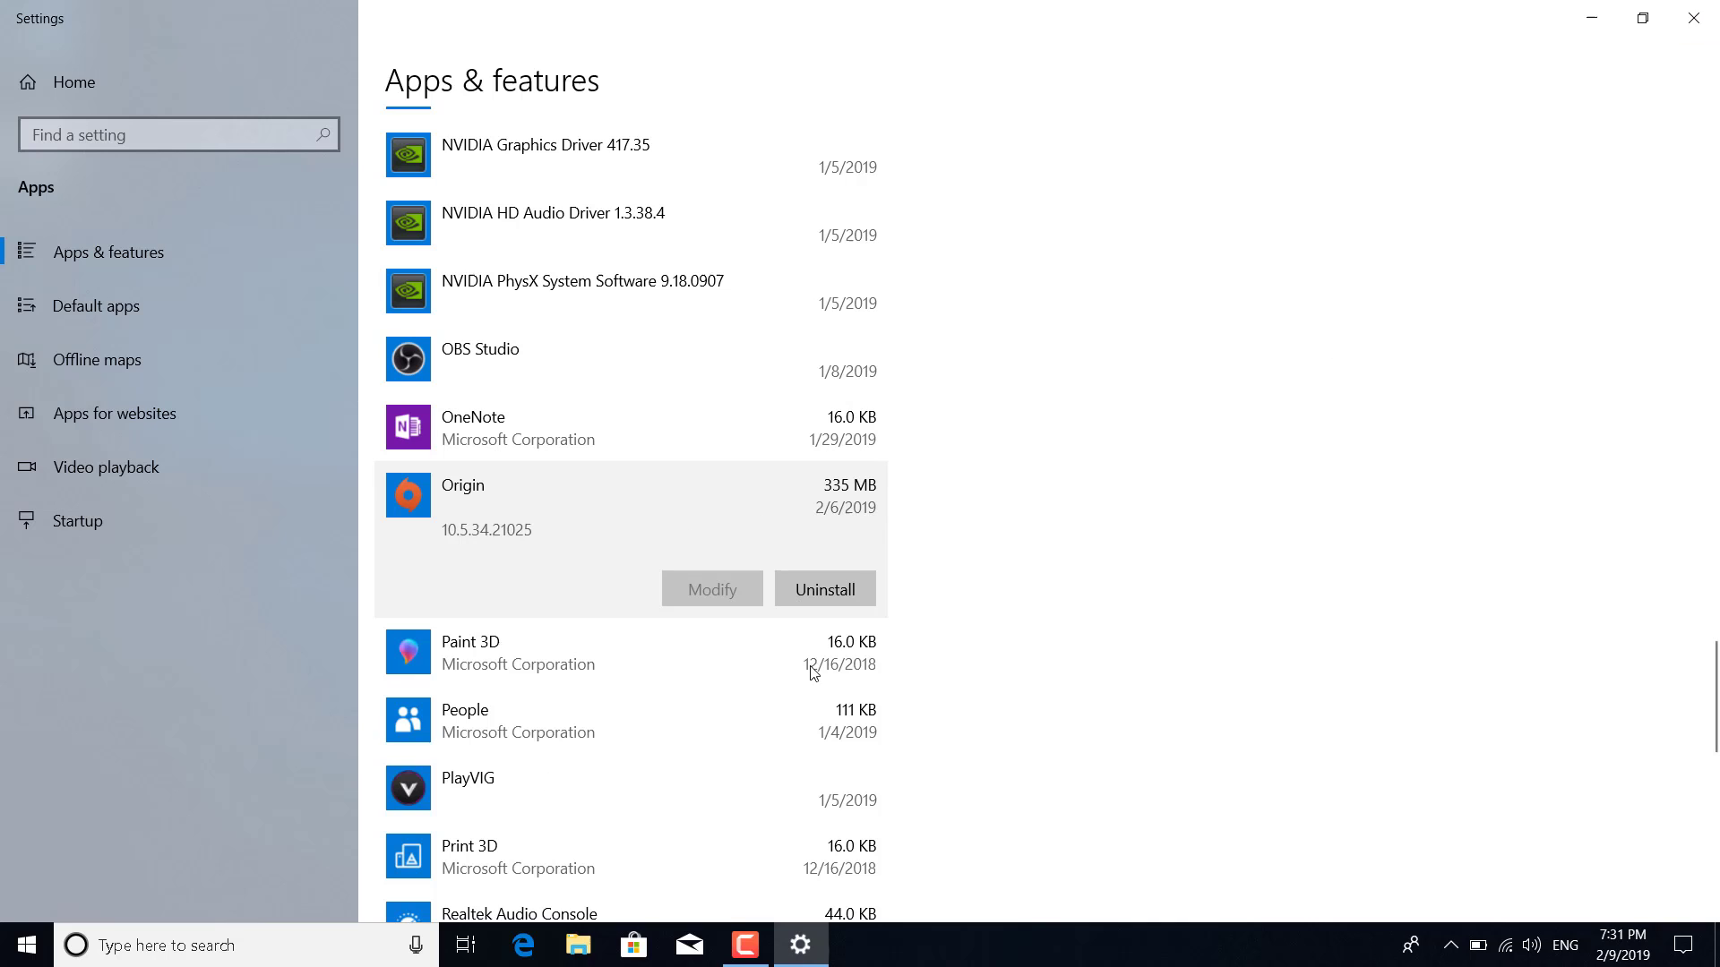
pyautogui.click(1702, 16)
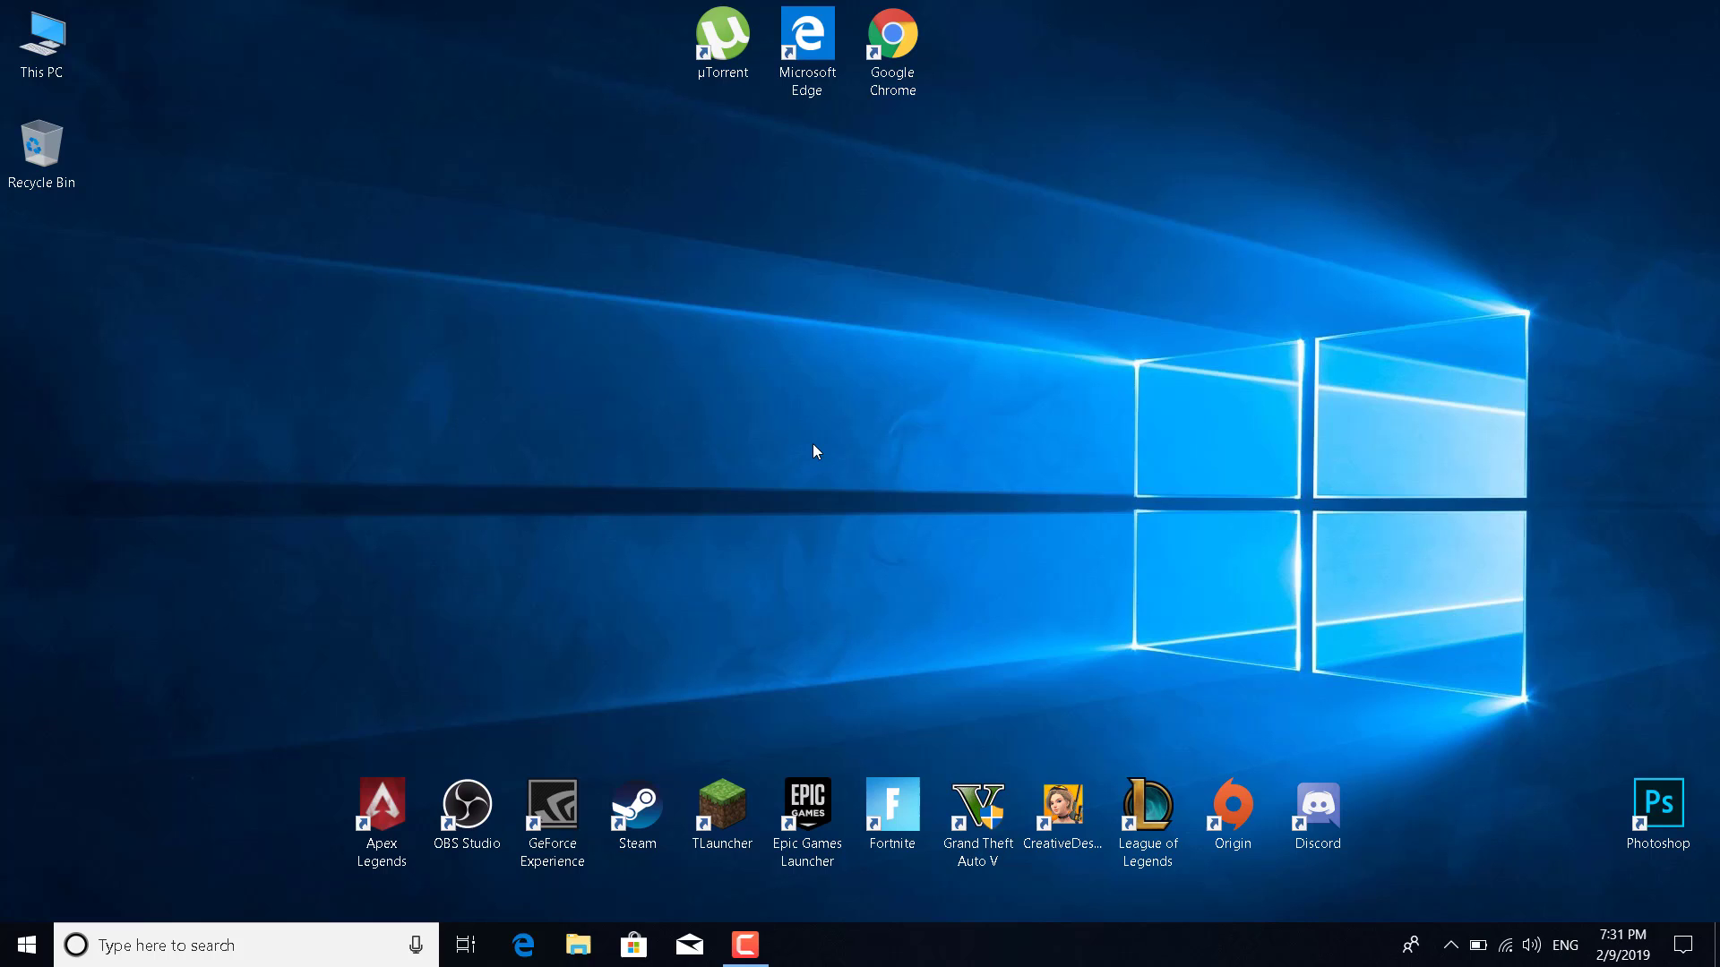
# - In Chrome, download the free version of CCleaner from ccleaner.com
pyautogui.doubleClick(917, 88)
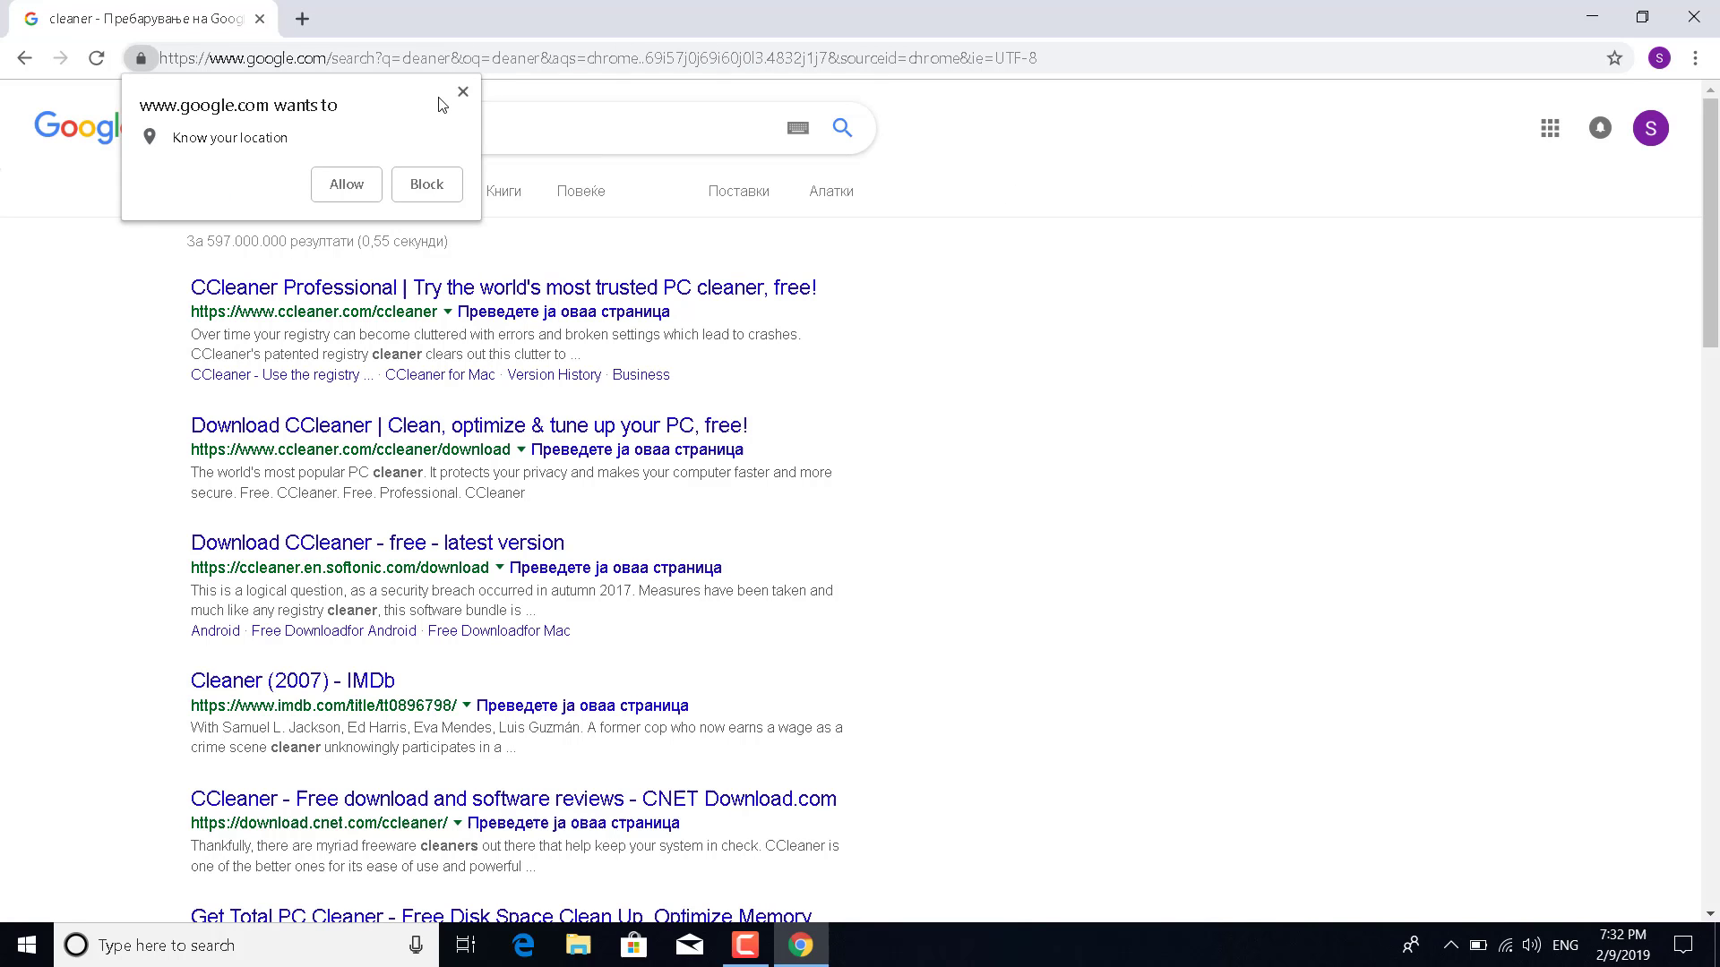
pyautogui.click(462, 92)
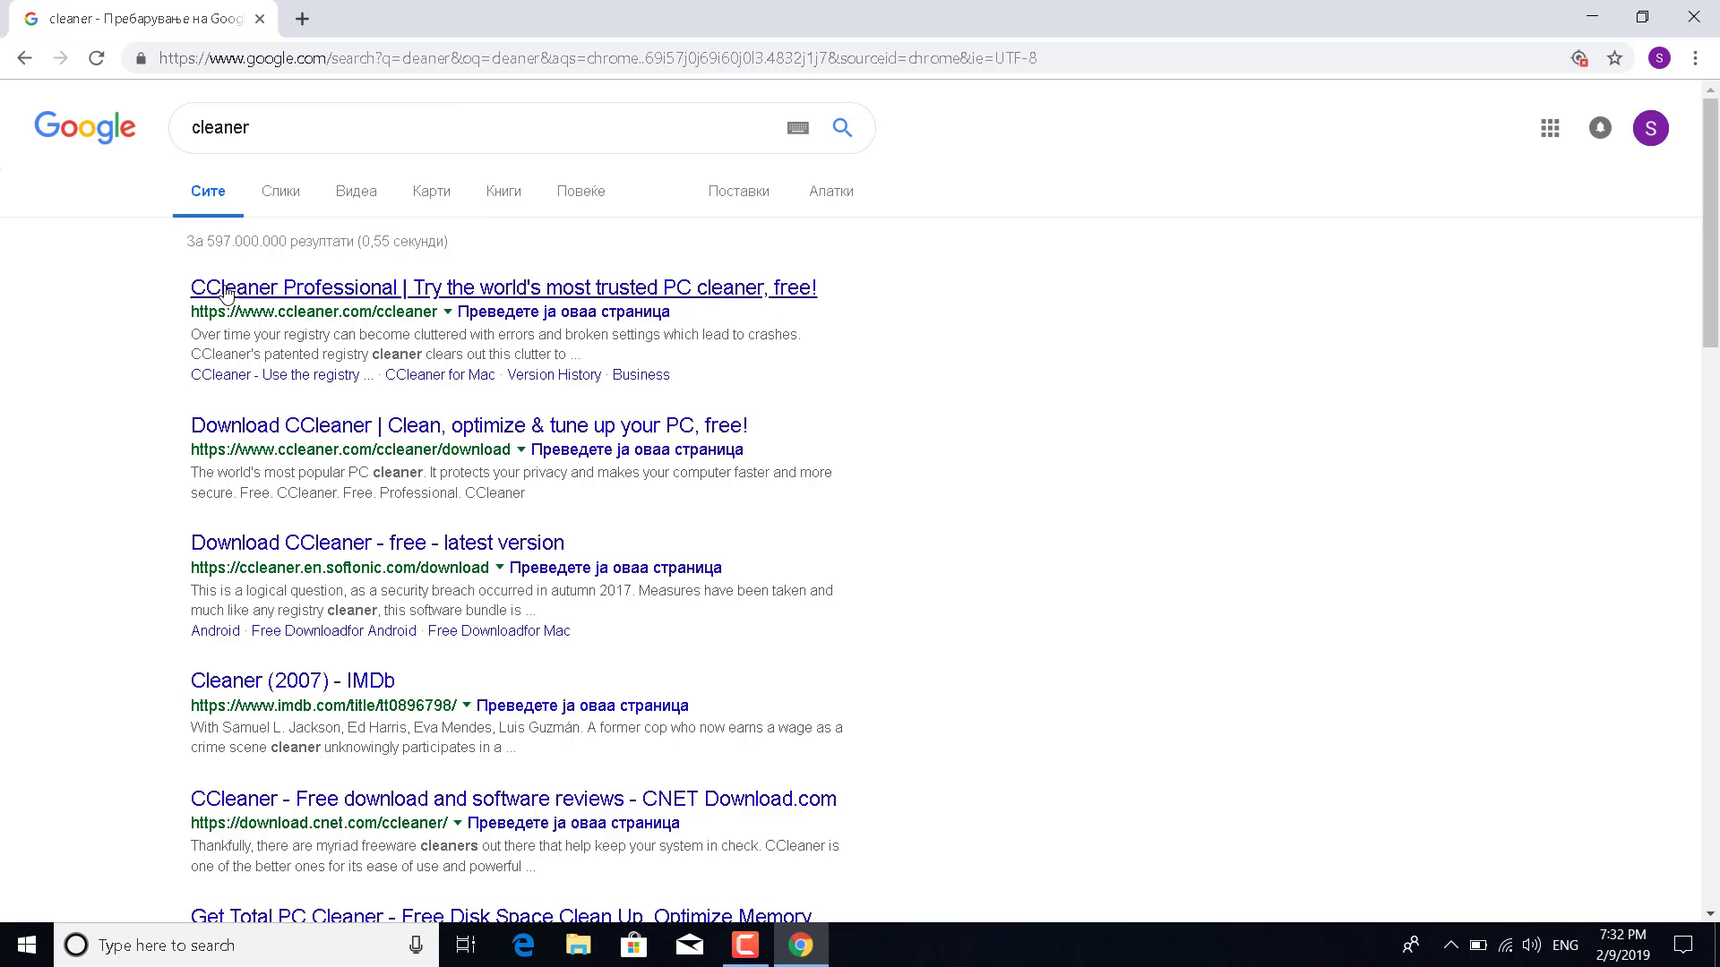
pyautogui.click(414, 288)
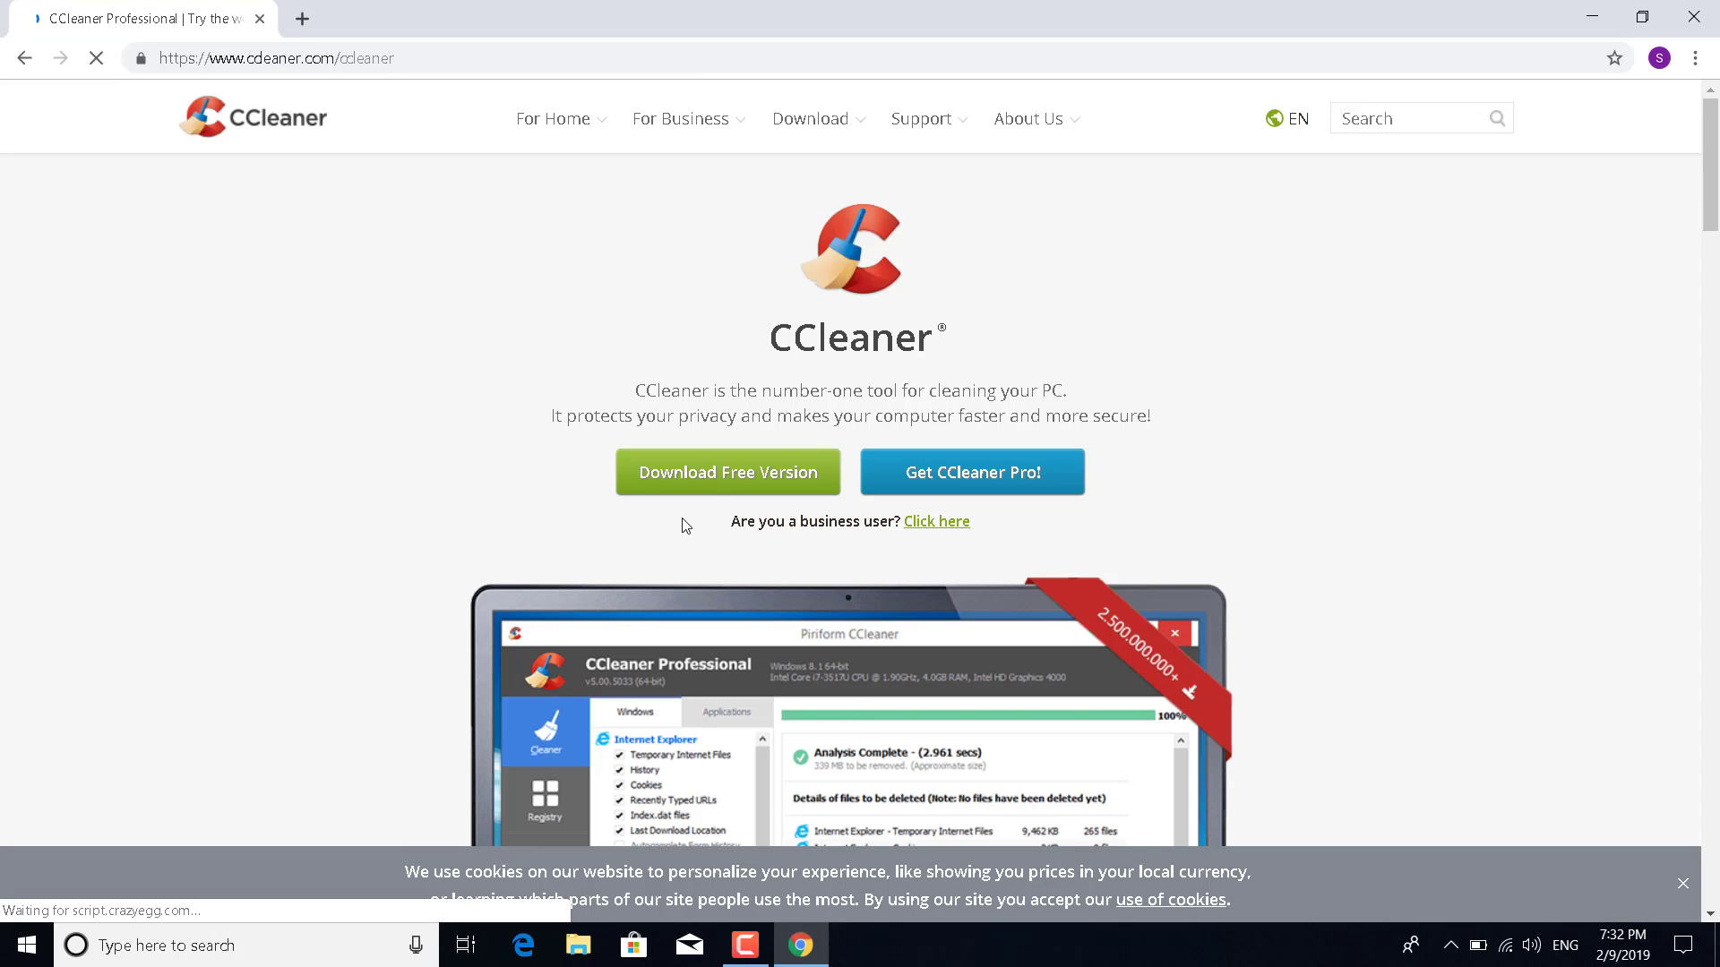
pyautogui.click(729, 480)
pyautogui.scroll(-2, 76, 677)
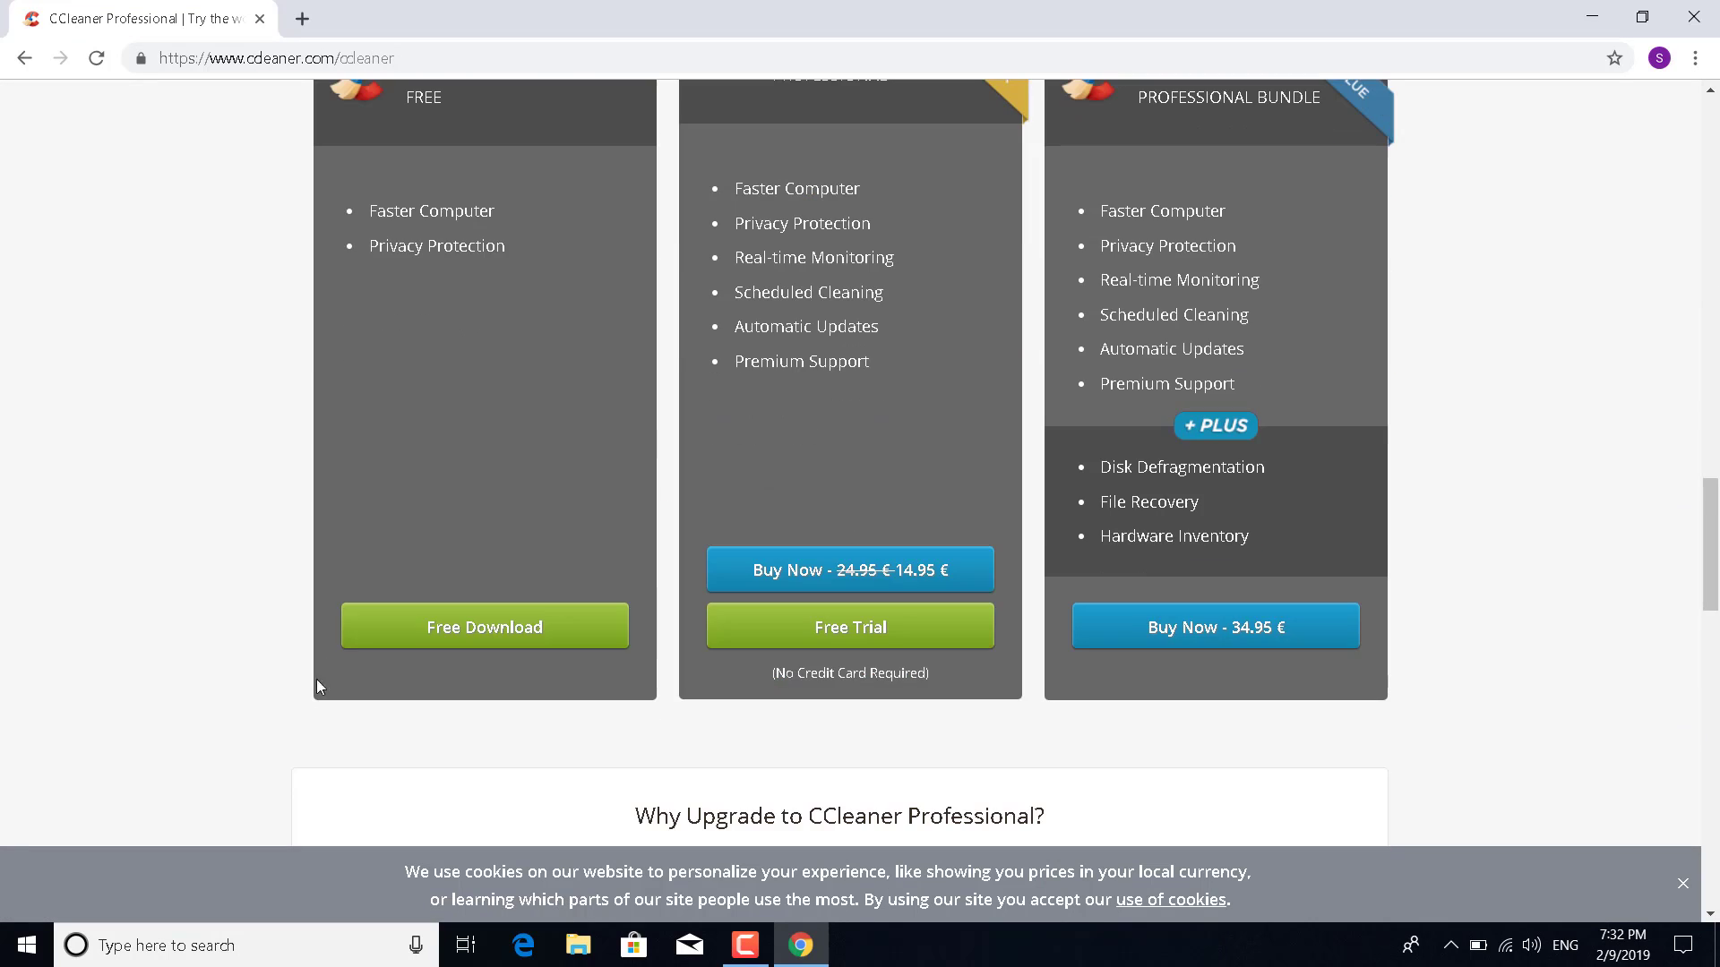
pyautogui.click(557, 652)
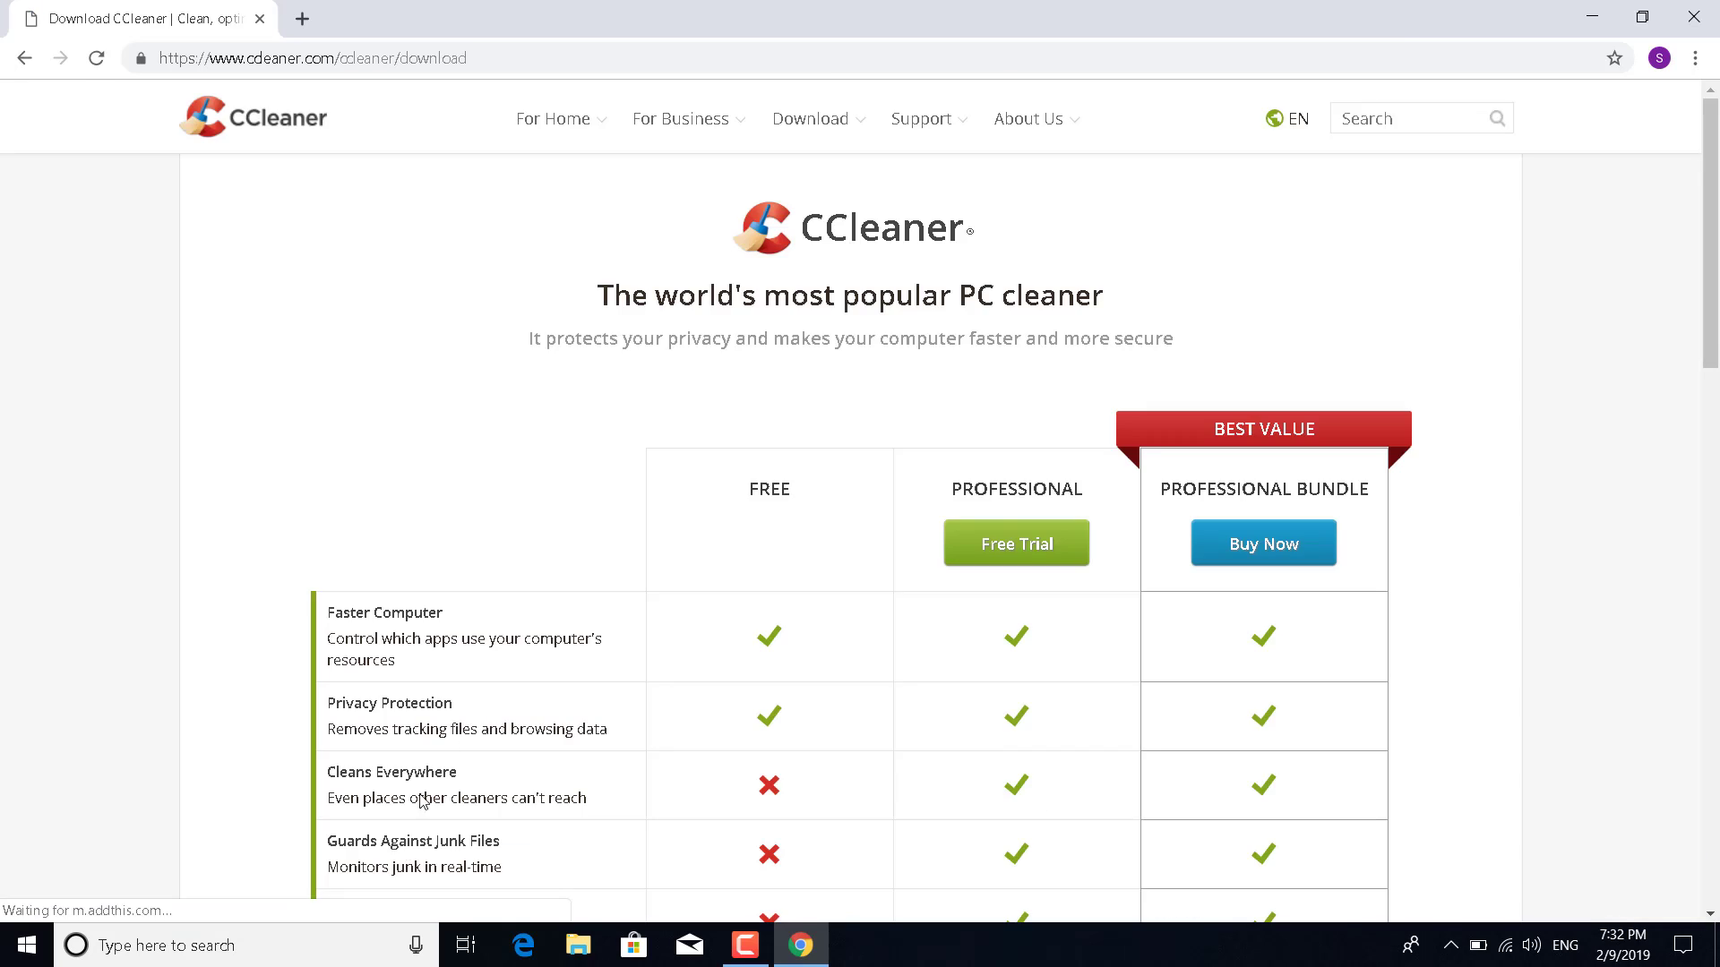
pyautogui.scroll(-8, 480, 702)
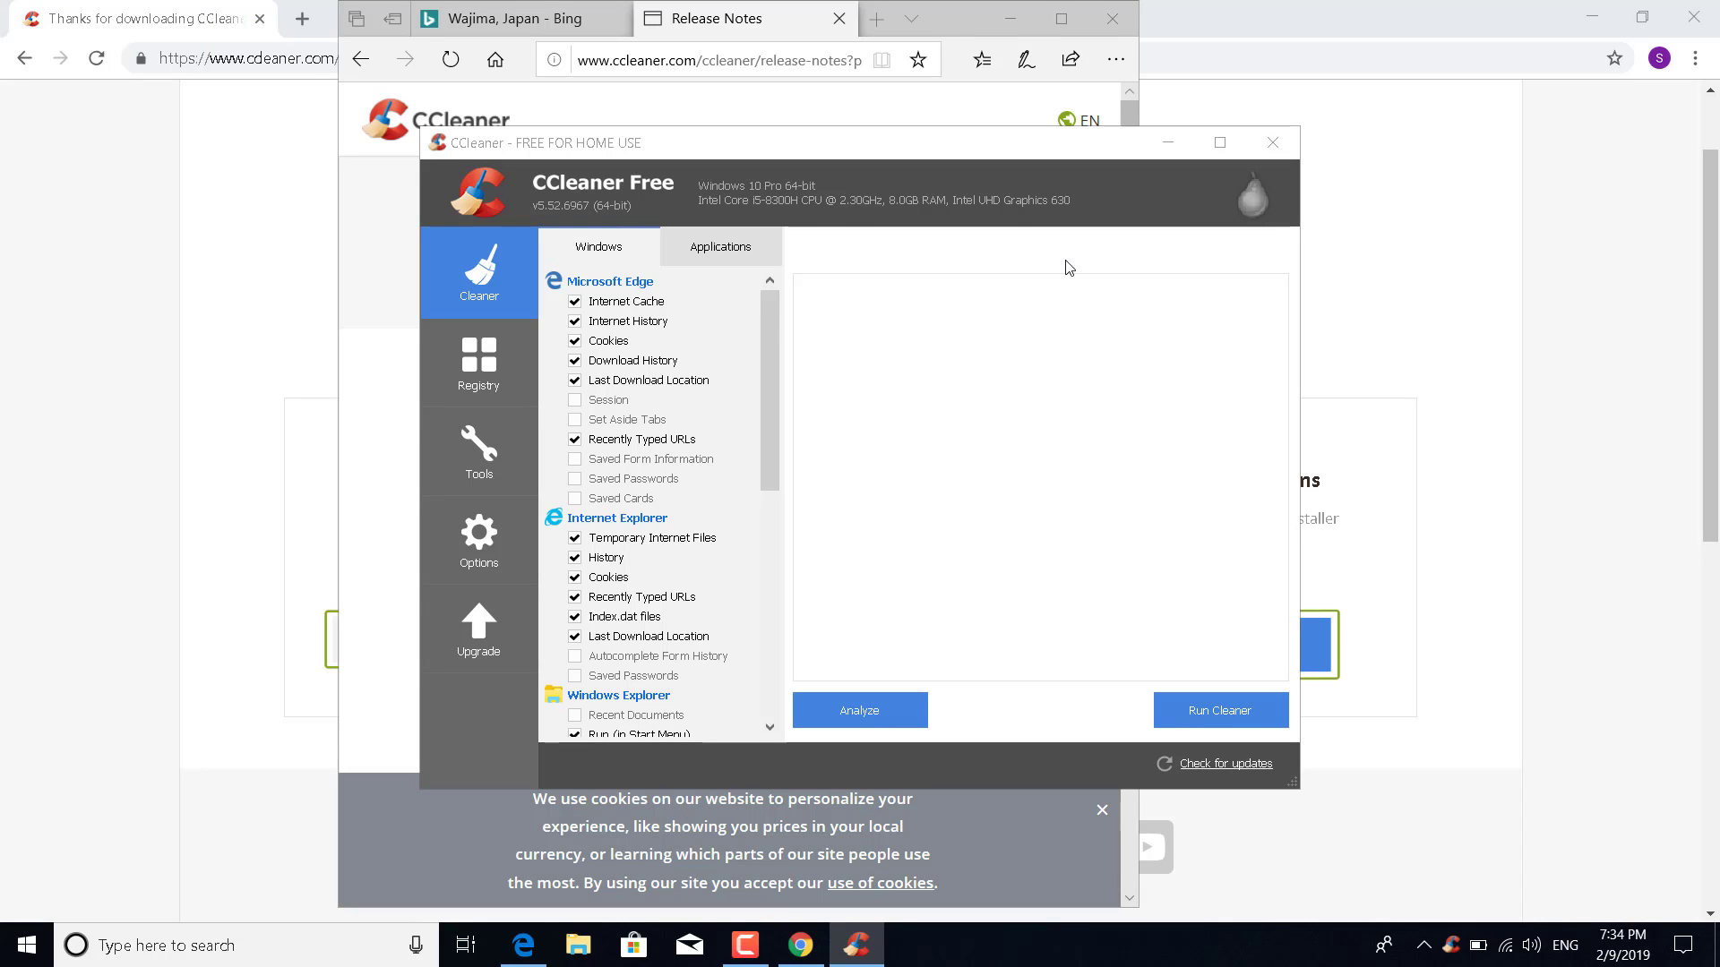
# - Close Chrome and the CCleaner release-notes browser, confirming closing all tabs
pyautogui.click(1111, 18)
pyautogui.click(1693, 16)
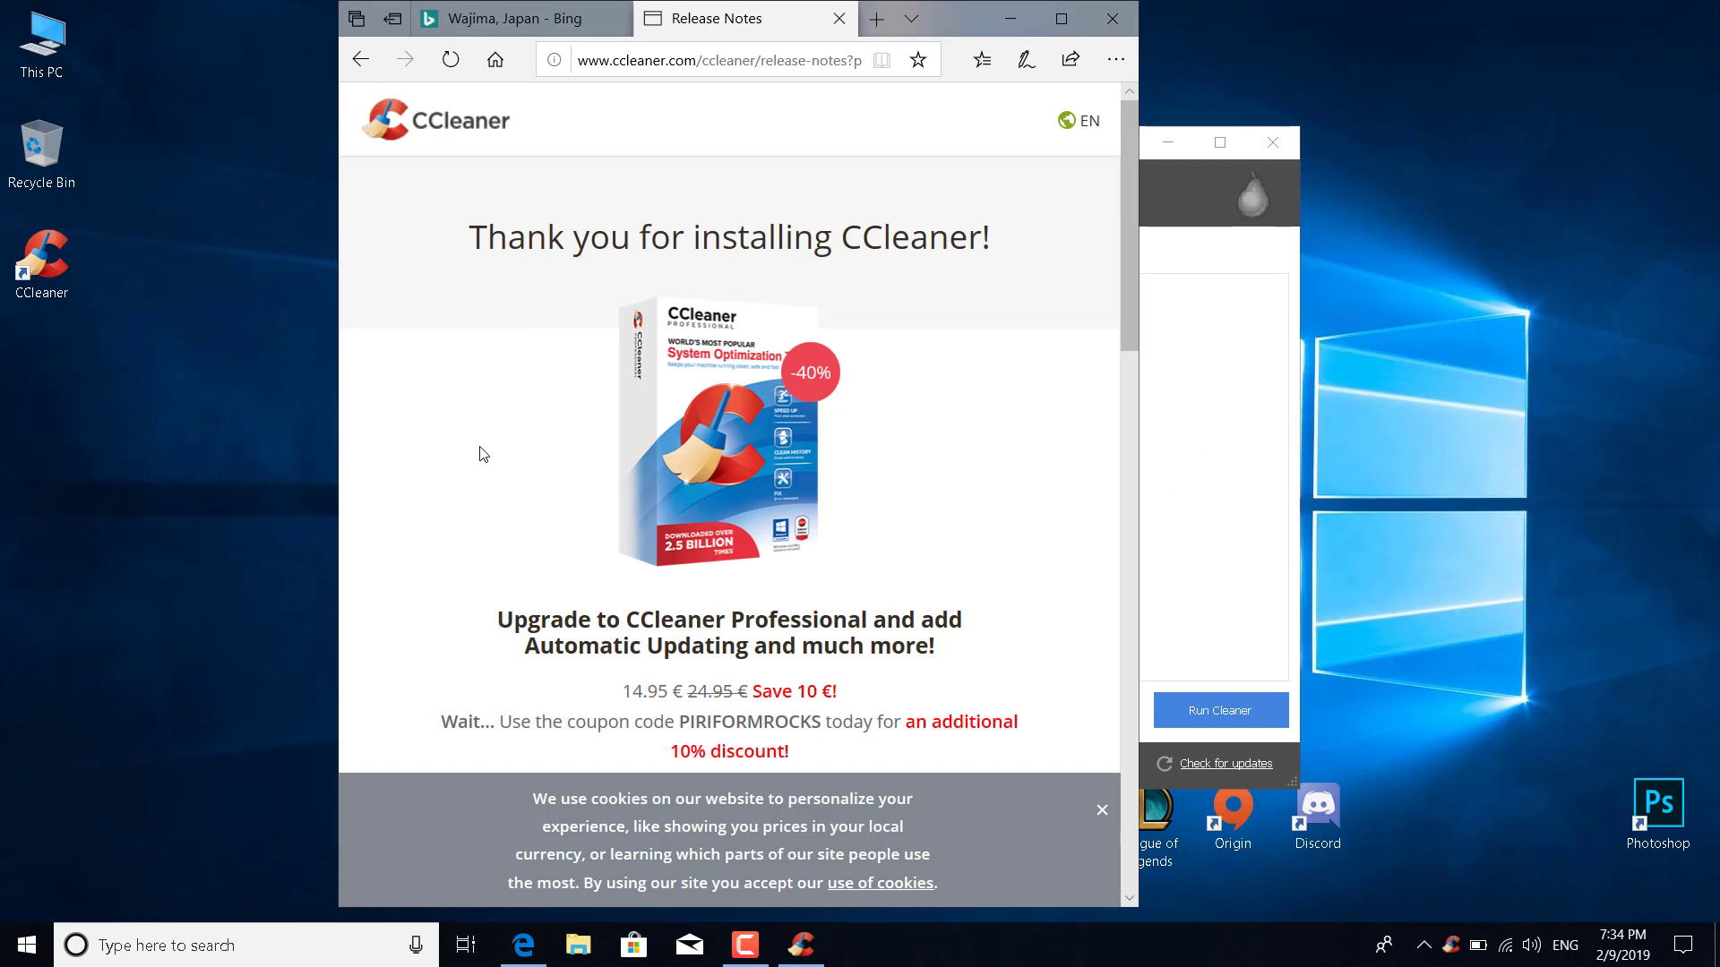
pyautogui.click(1119, 18)
pyautogui.click(664, 516)
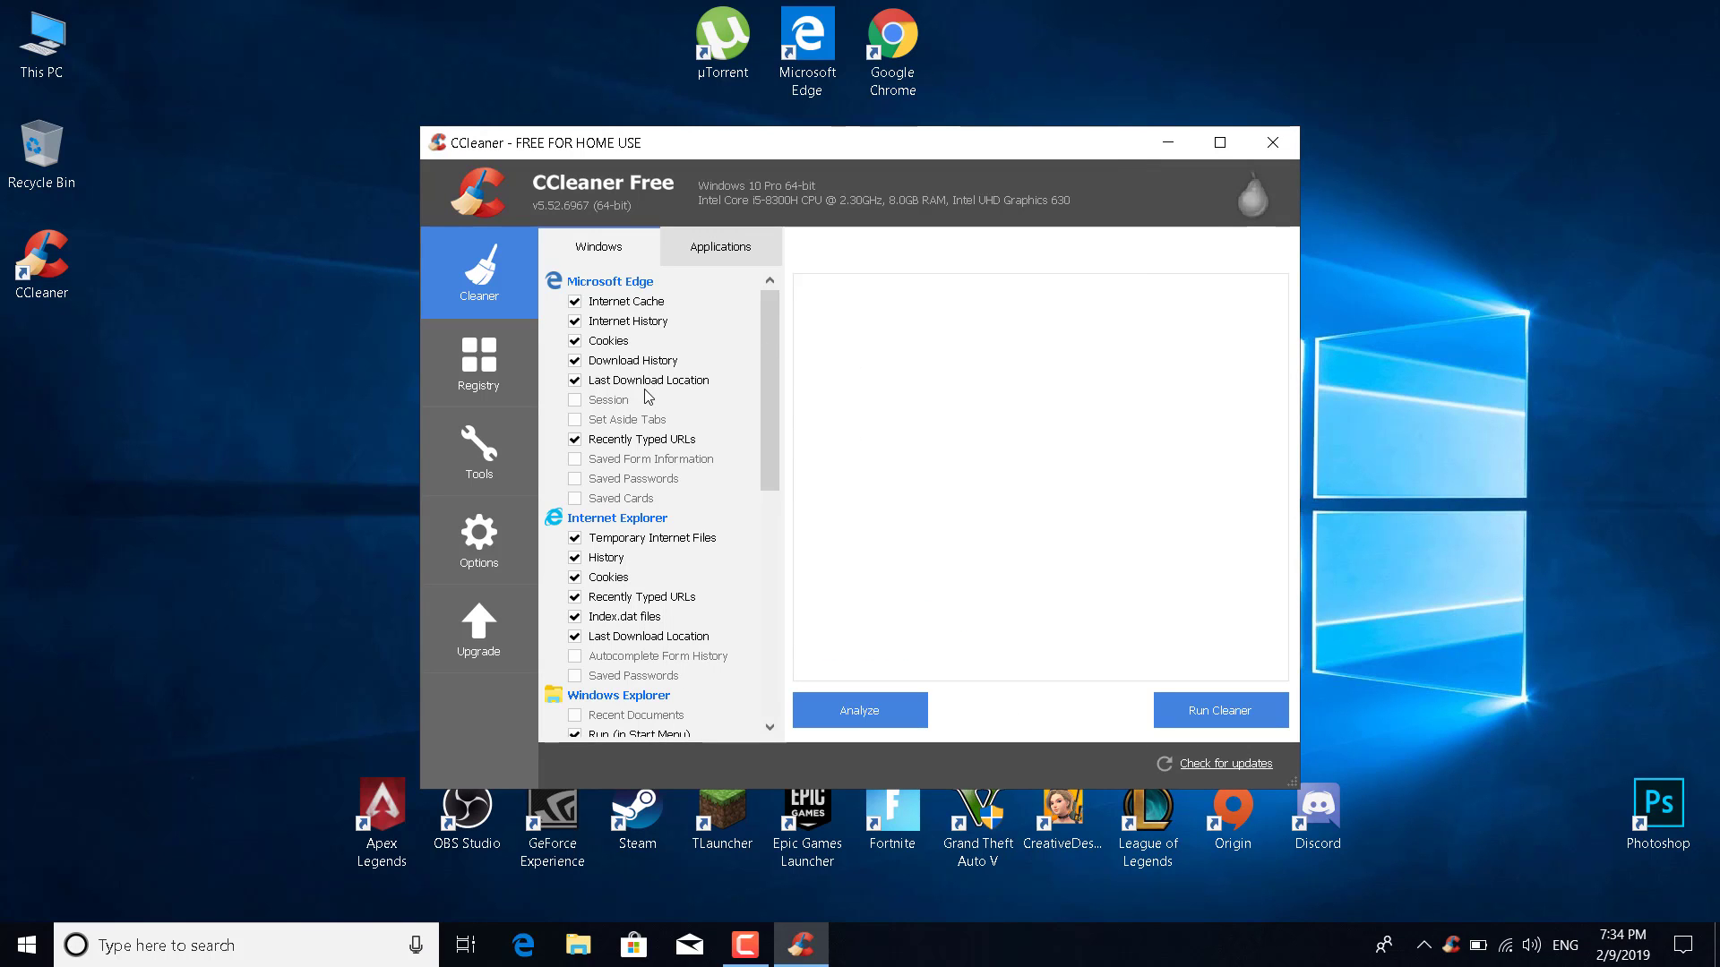
# - Include Windows Event Logs in CCleaner's cleanup and accept the warning
pyautogui.scroll(-5, 658, 616)
pyautogui.scroll(-4, 658, 616)
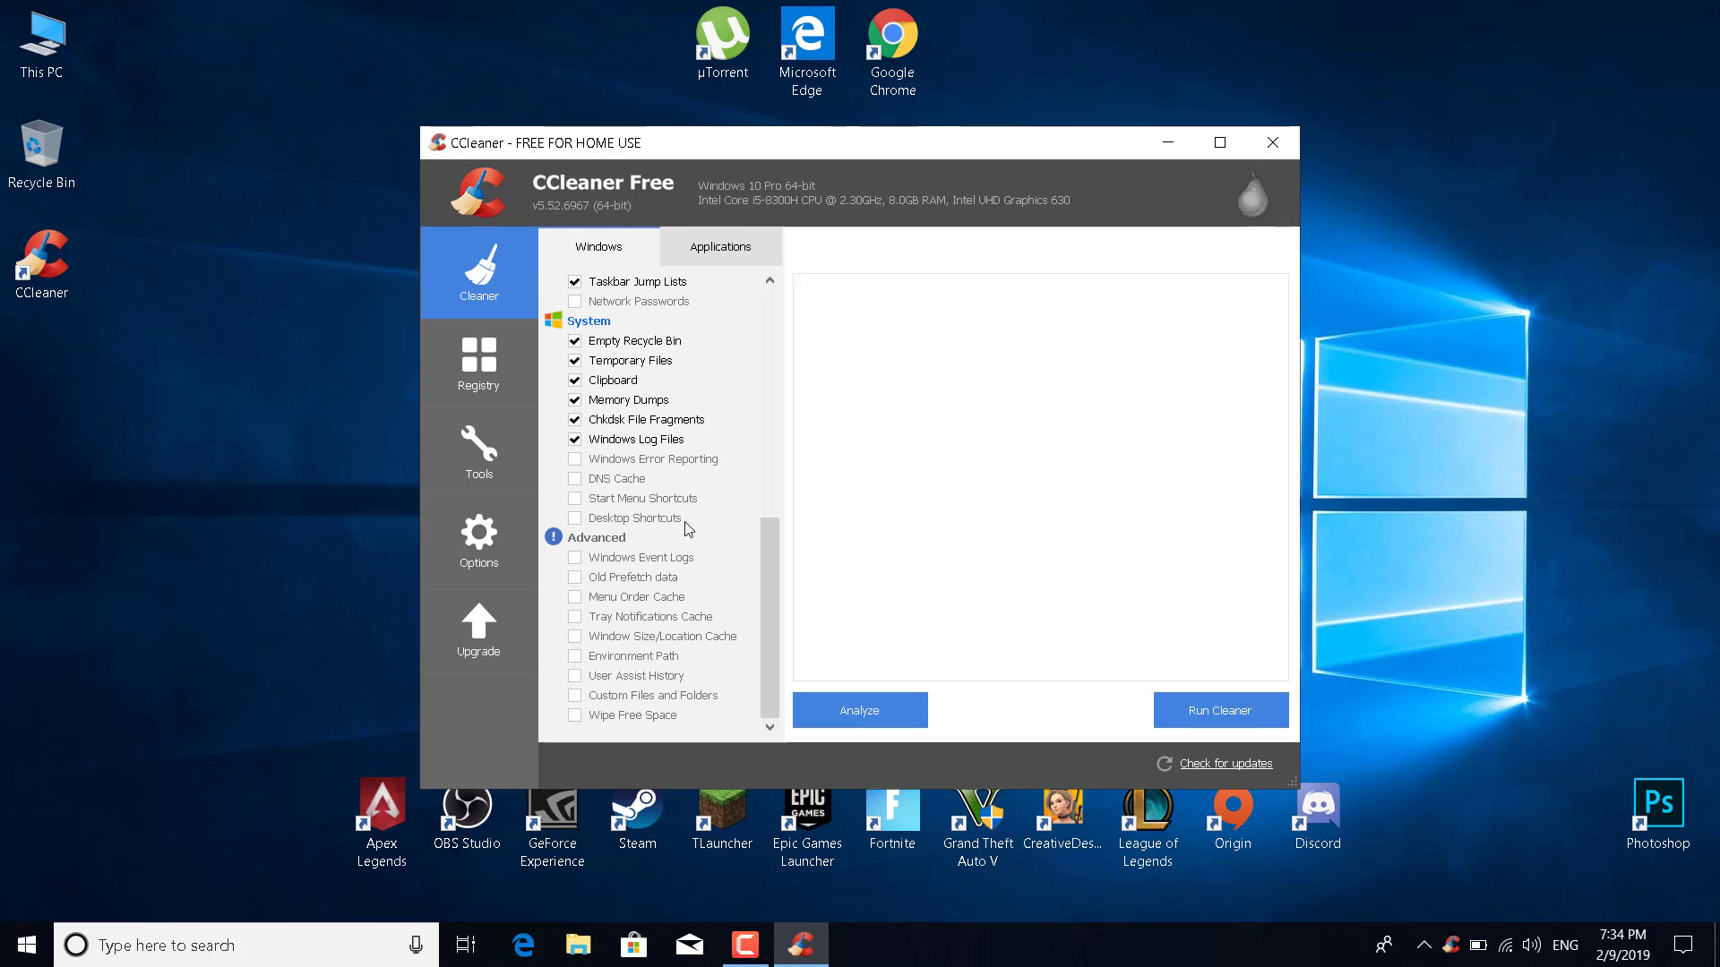
pyautogui.click(574, 557)
pyautogui.press('Return')
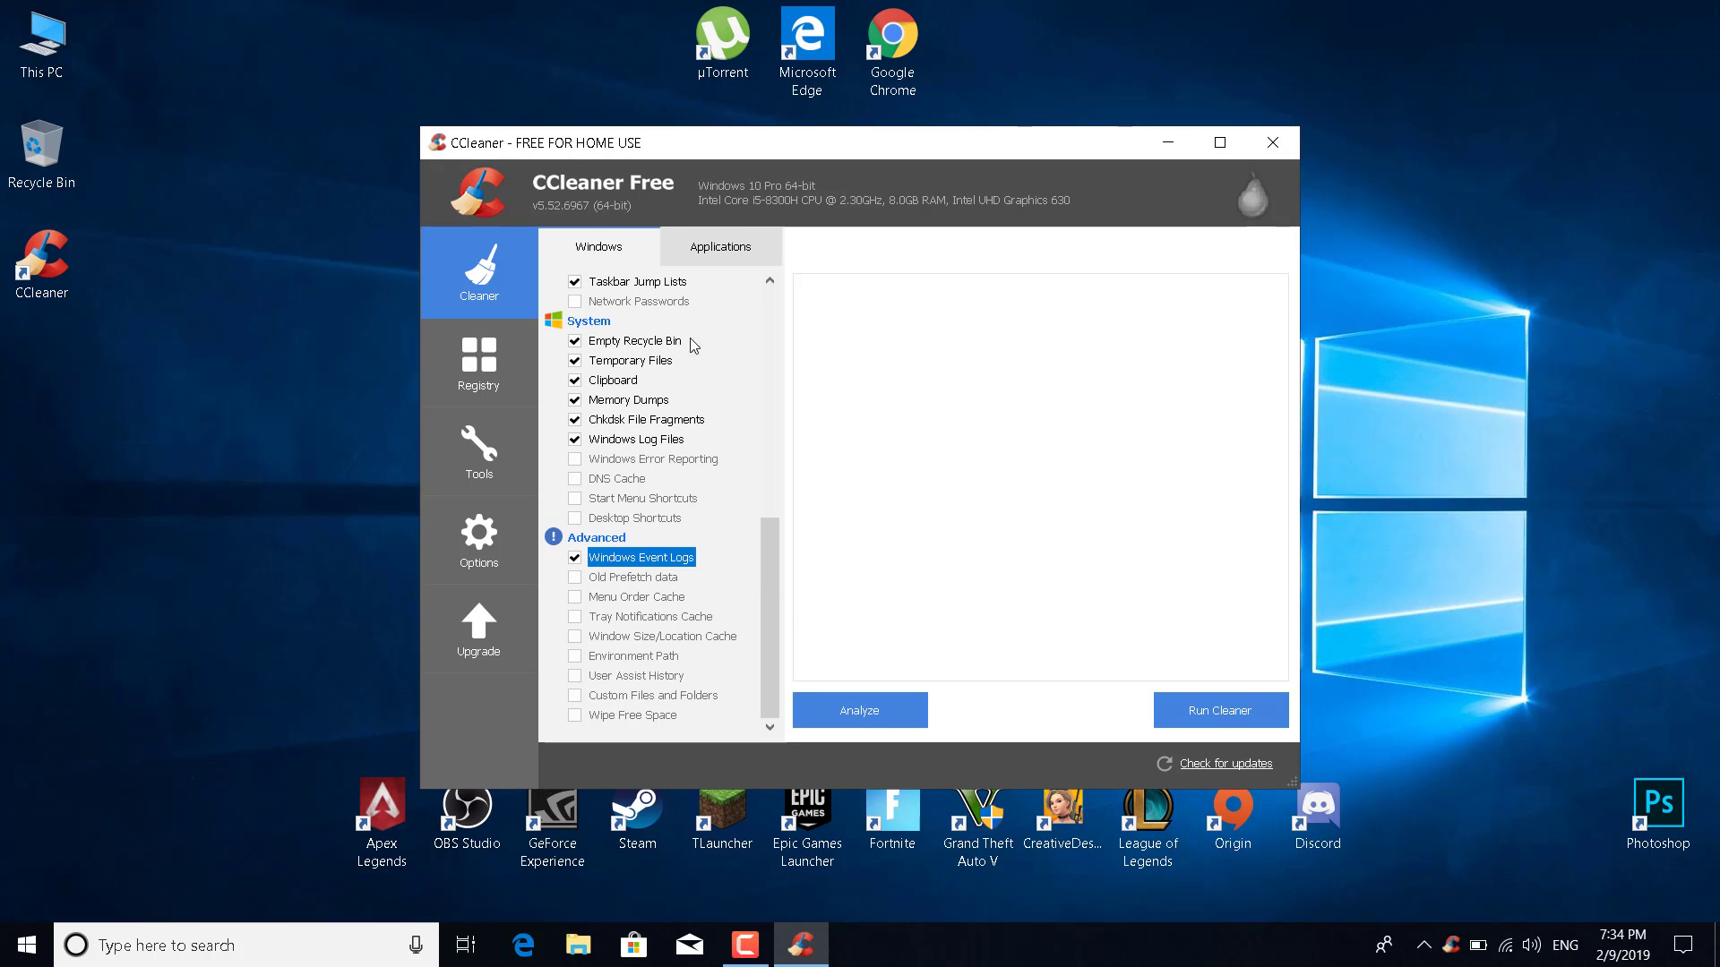
# - Tick Windows Defender under Applications, run the cleaner, and close CCleaner
pyautogui.scroll(4, 603, 476)
pyautogui.click(674, 258)
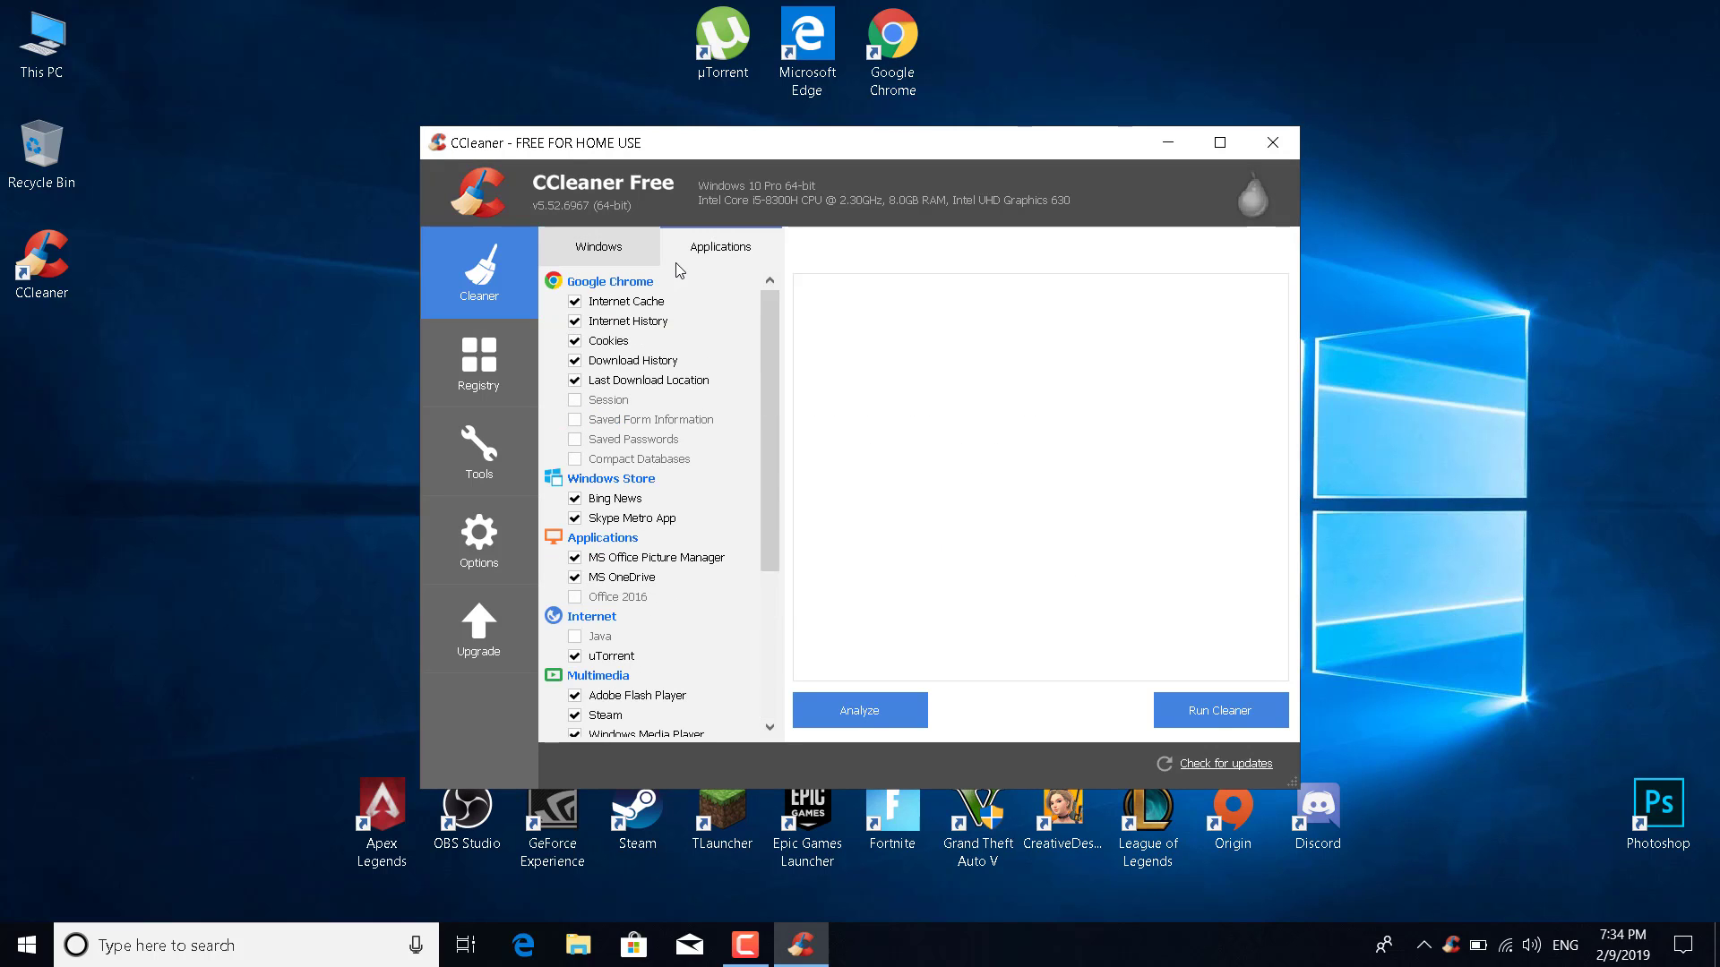
pyautogui.scroll(-2, 590, 448)
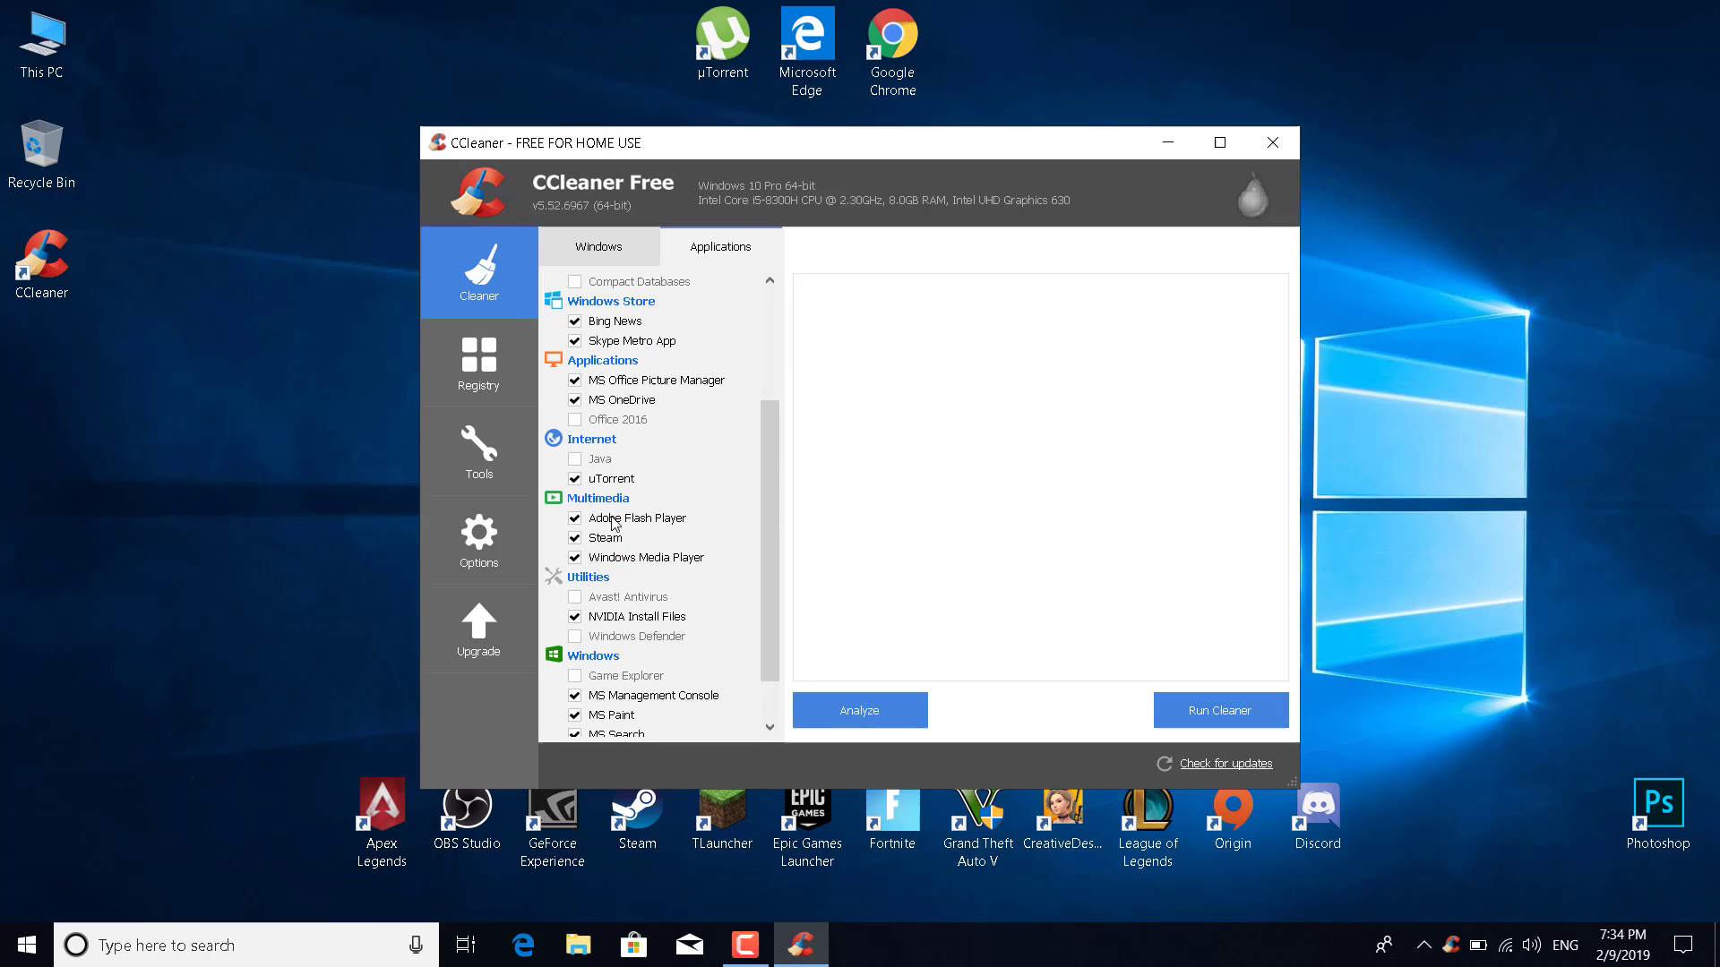
pyautogui.scroll(-1, 592, 480)
pyautogui.click(592, 577)
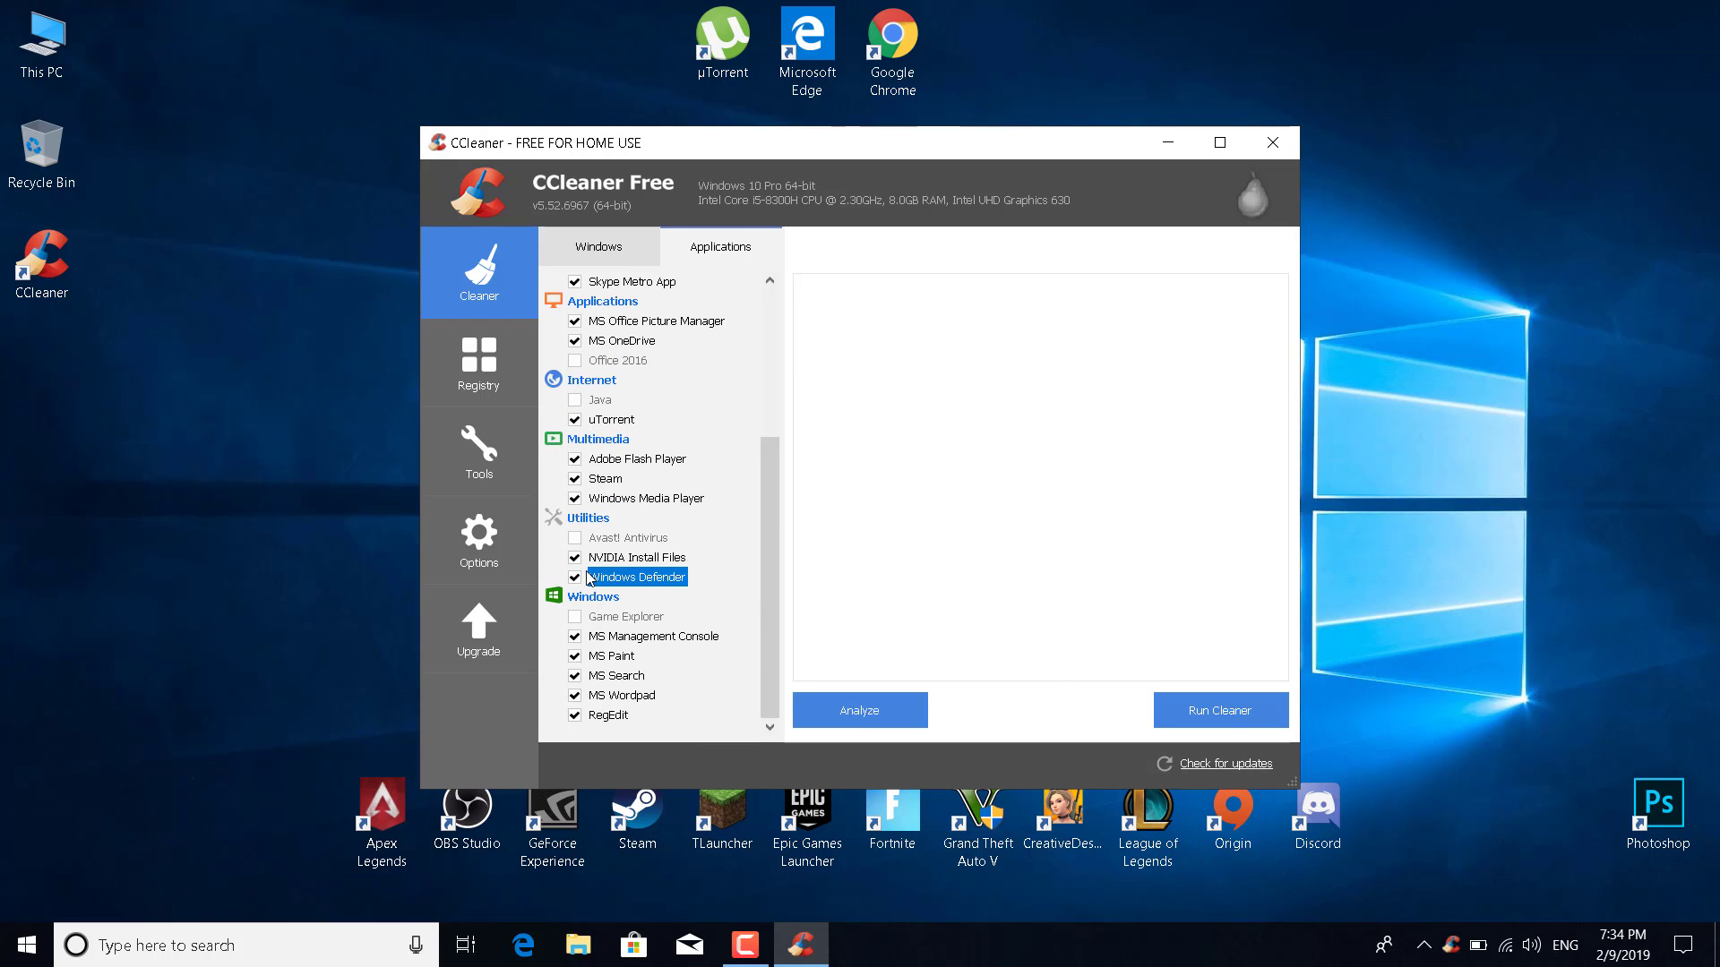
pyautogui.click(1204, 716)
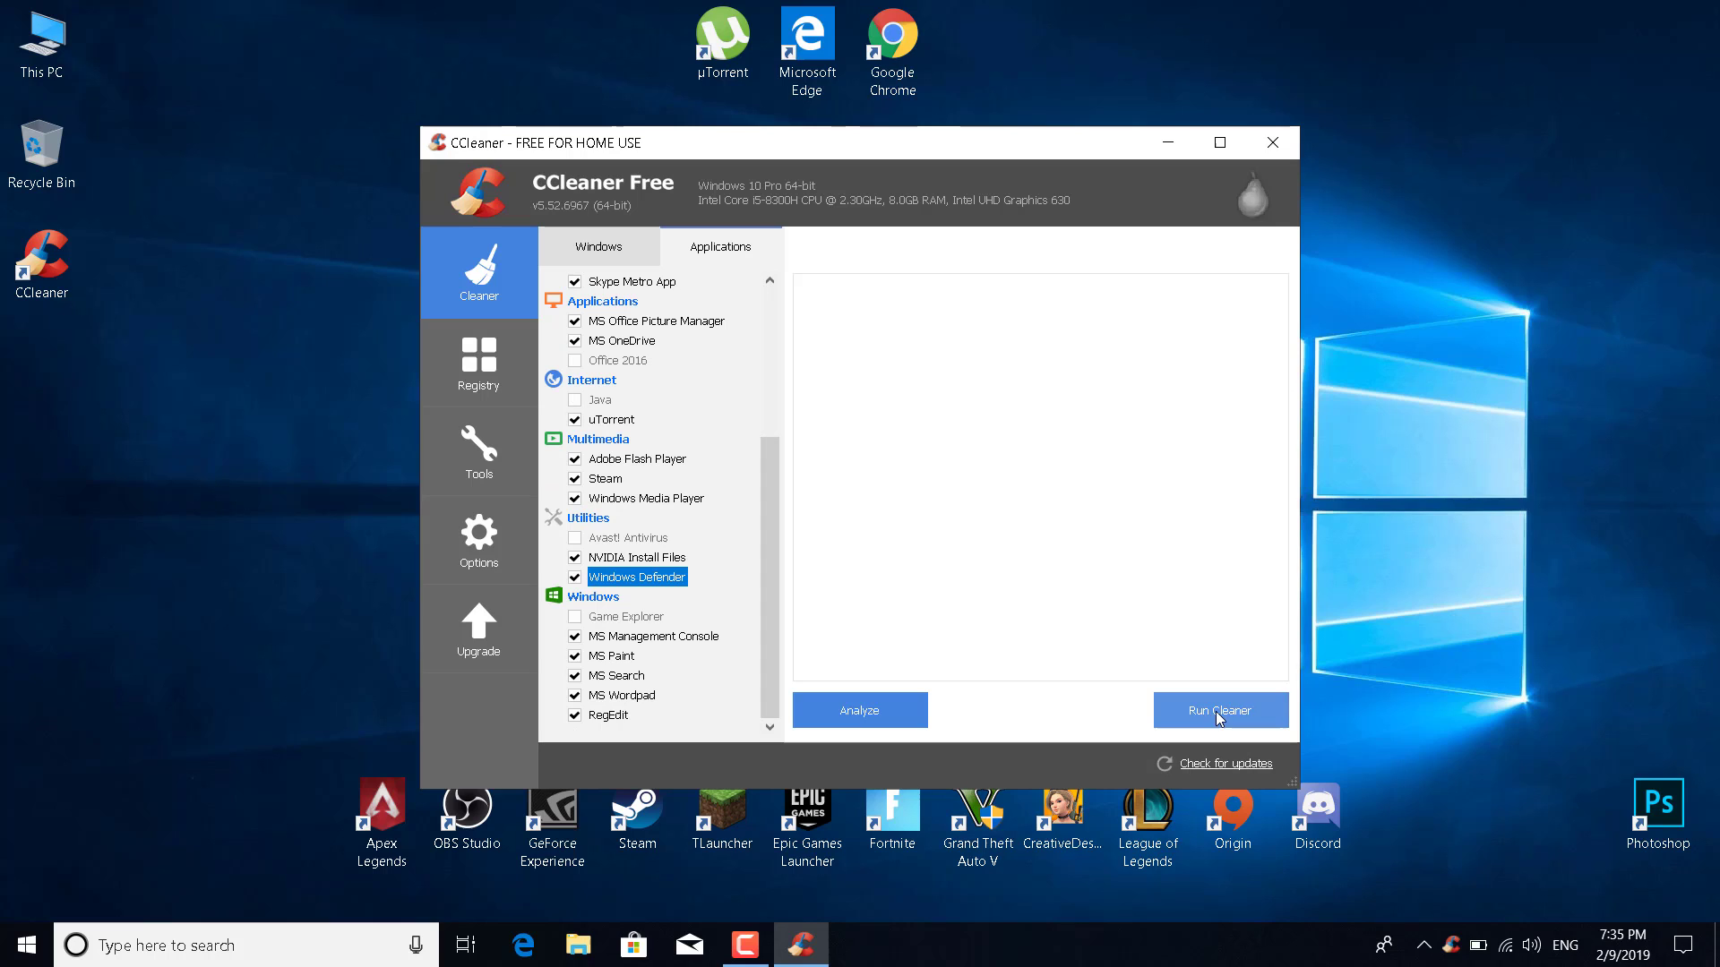
pyautogui.click(1274, 143)
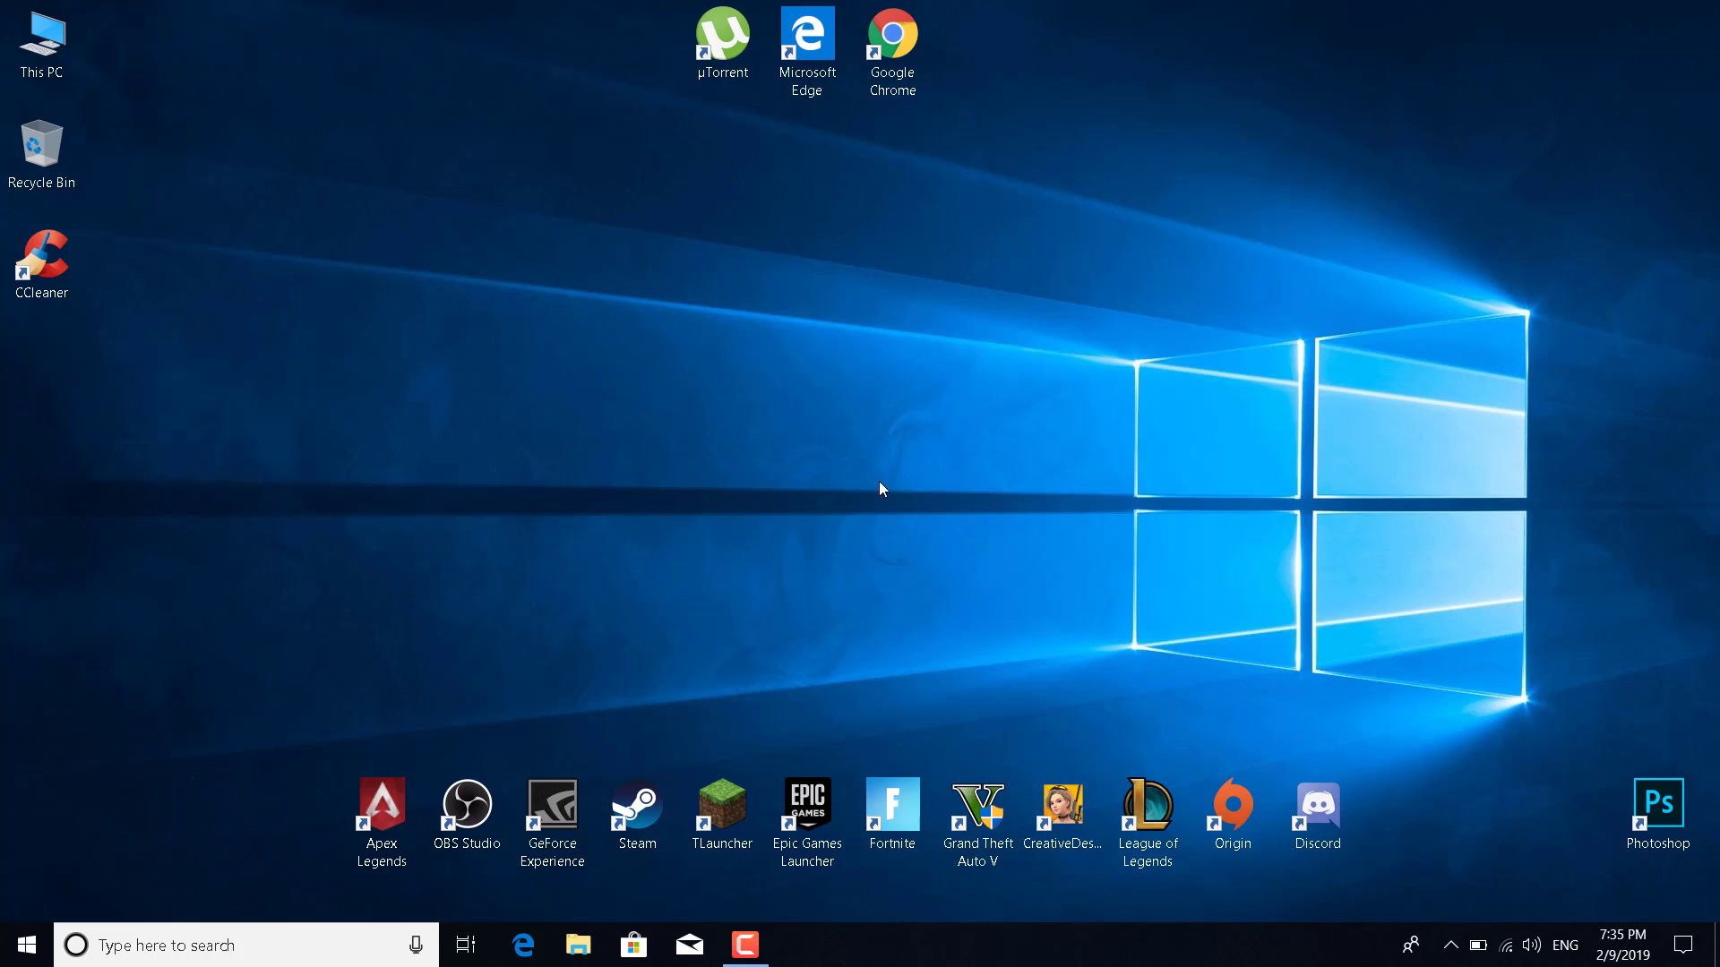
# - Launch Origin from its desktop shortcut with Run as administrator
pyautogui.doubleClick(1239, 826)
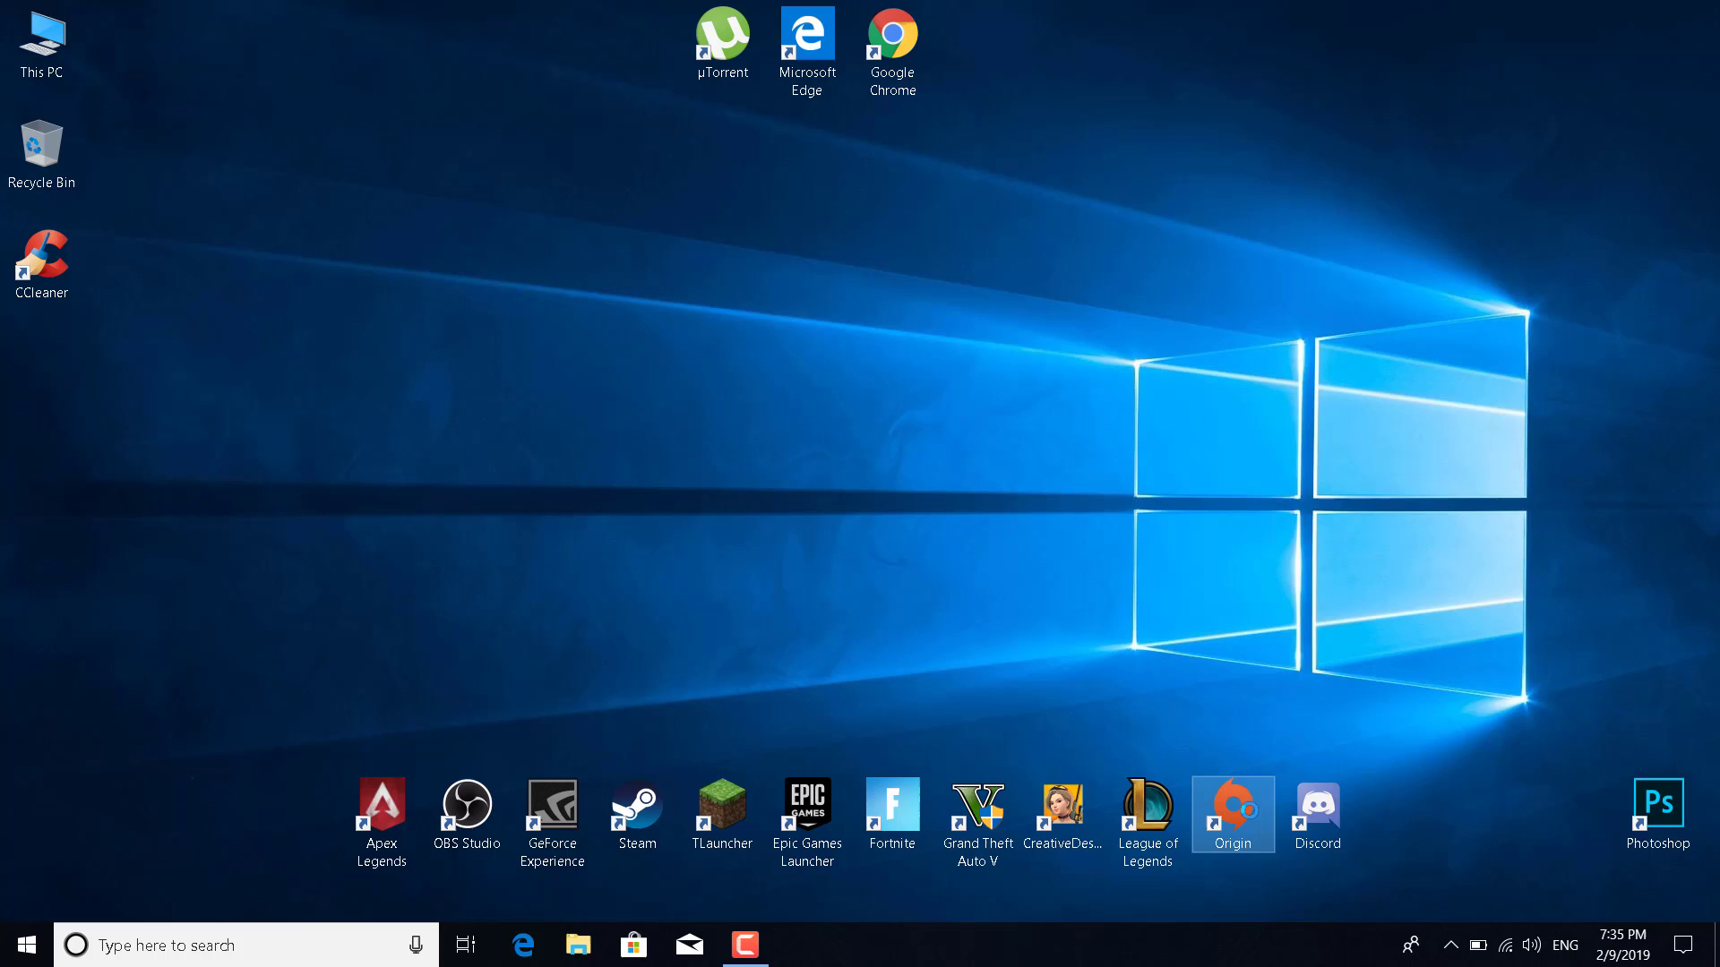
pyautogui.rightClick(1239, 825)
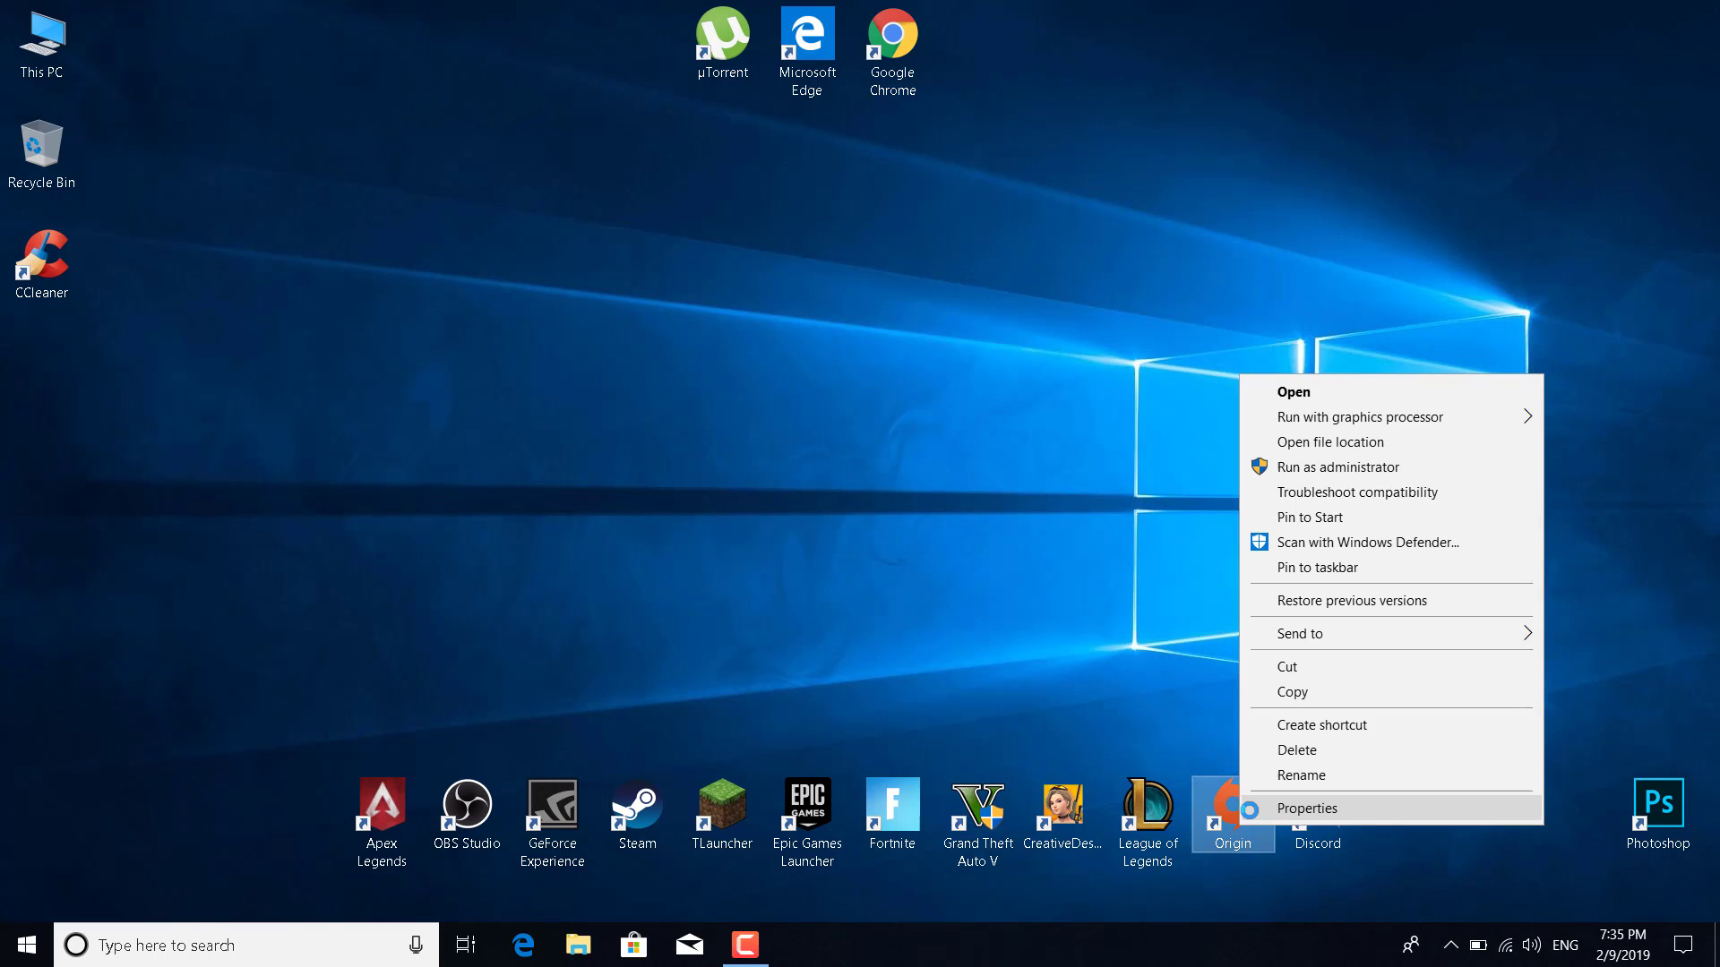
pyautogui.click(1339, 474)
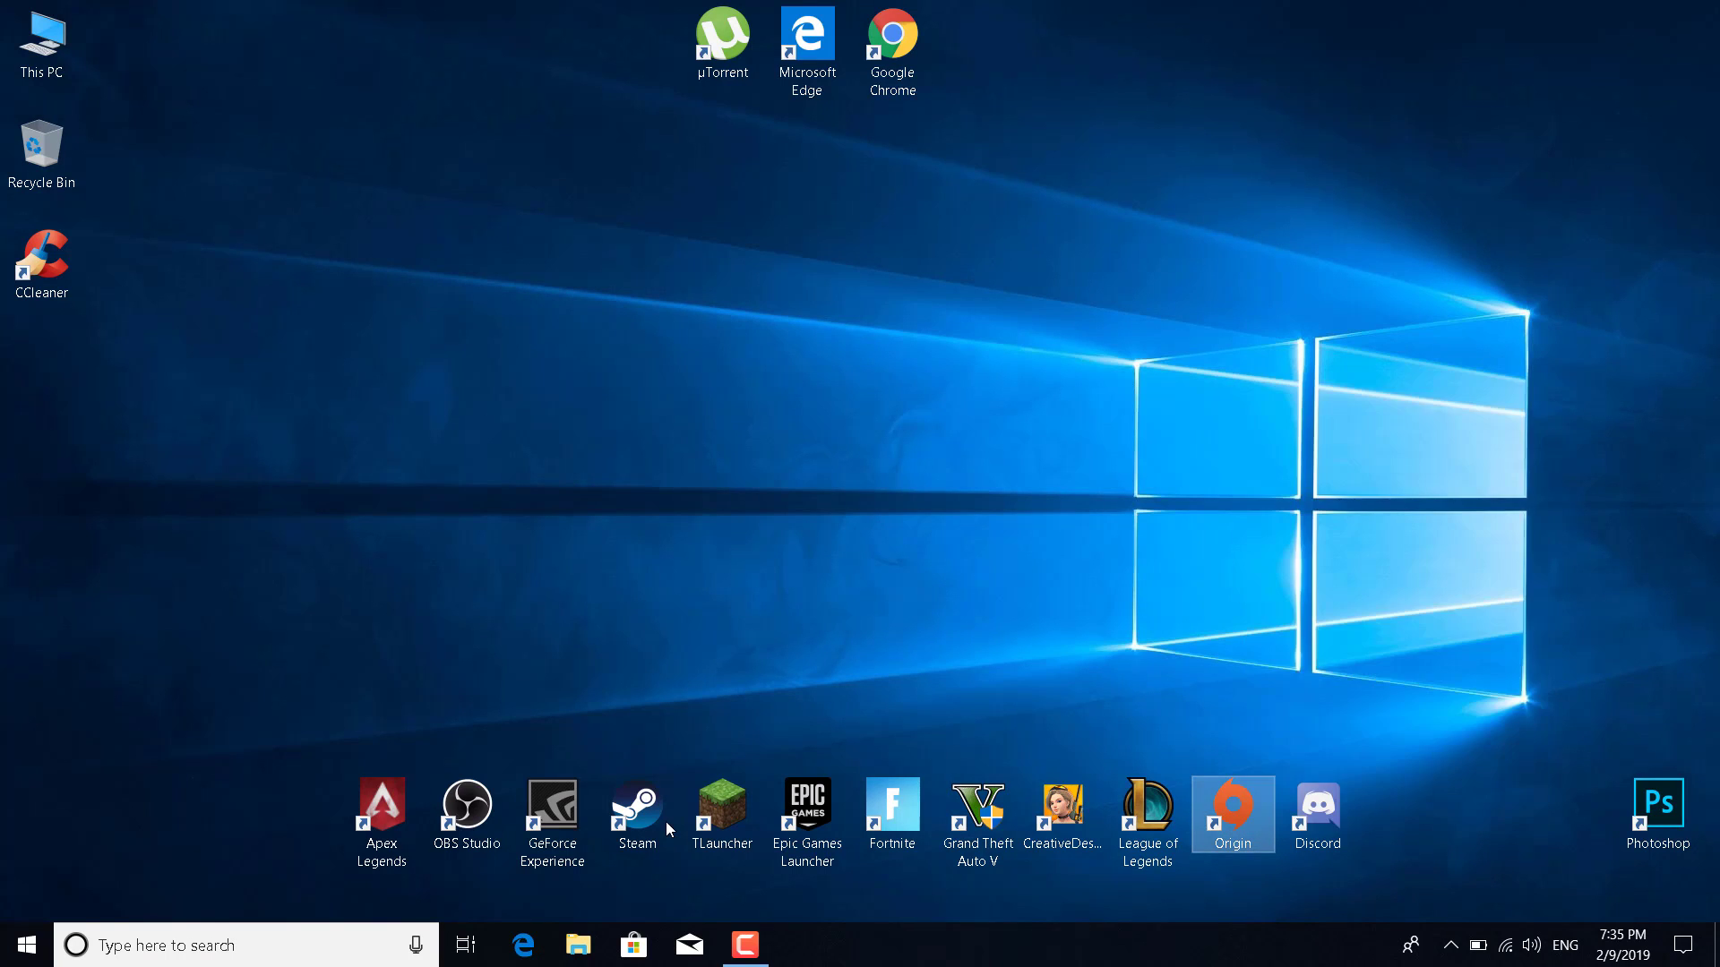
pyautogui.click(586, 765)
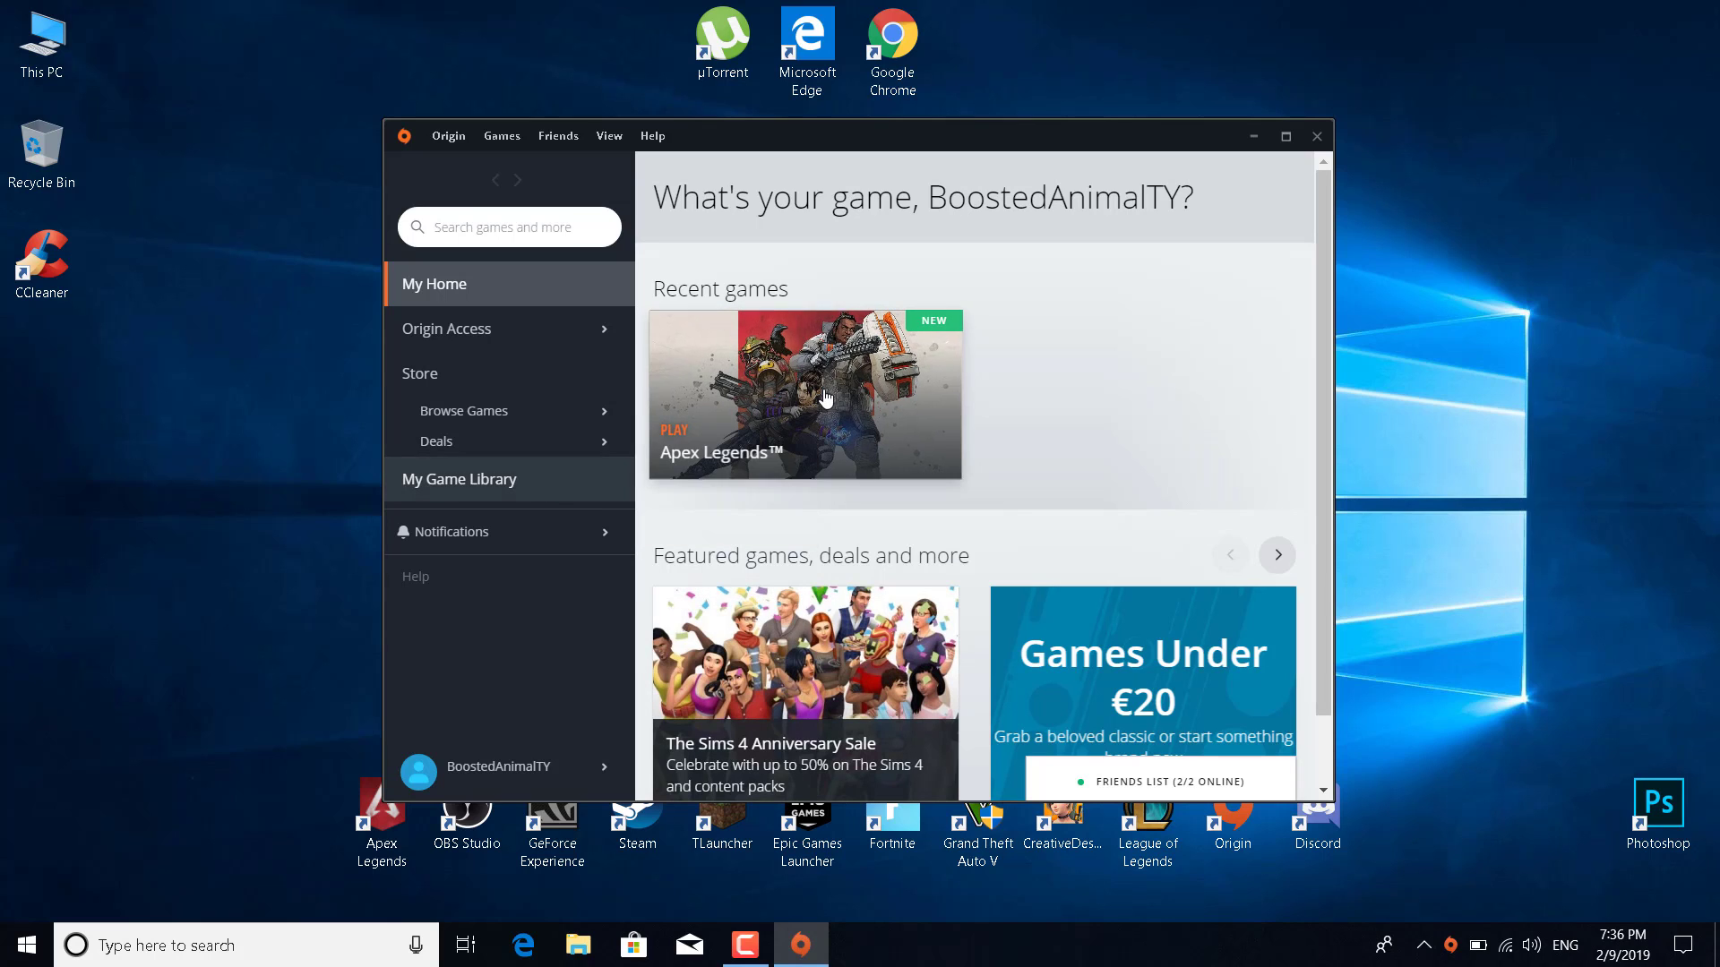
# - View the game library, dismiss the Apex Legends options menu, and close Origin
pyautogui.click(495, 483)
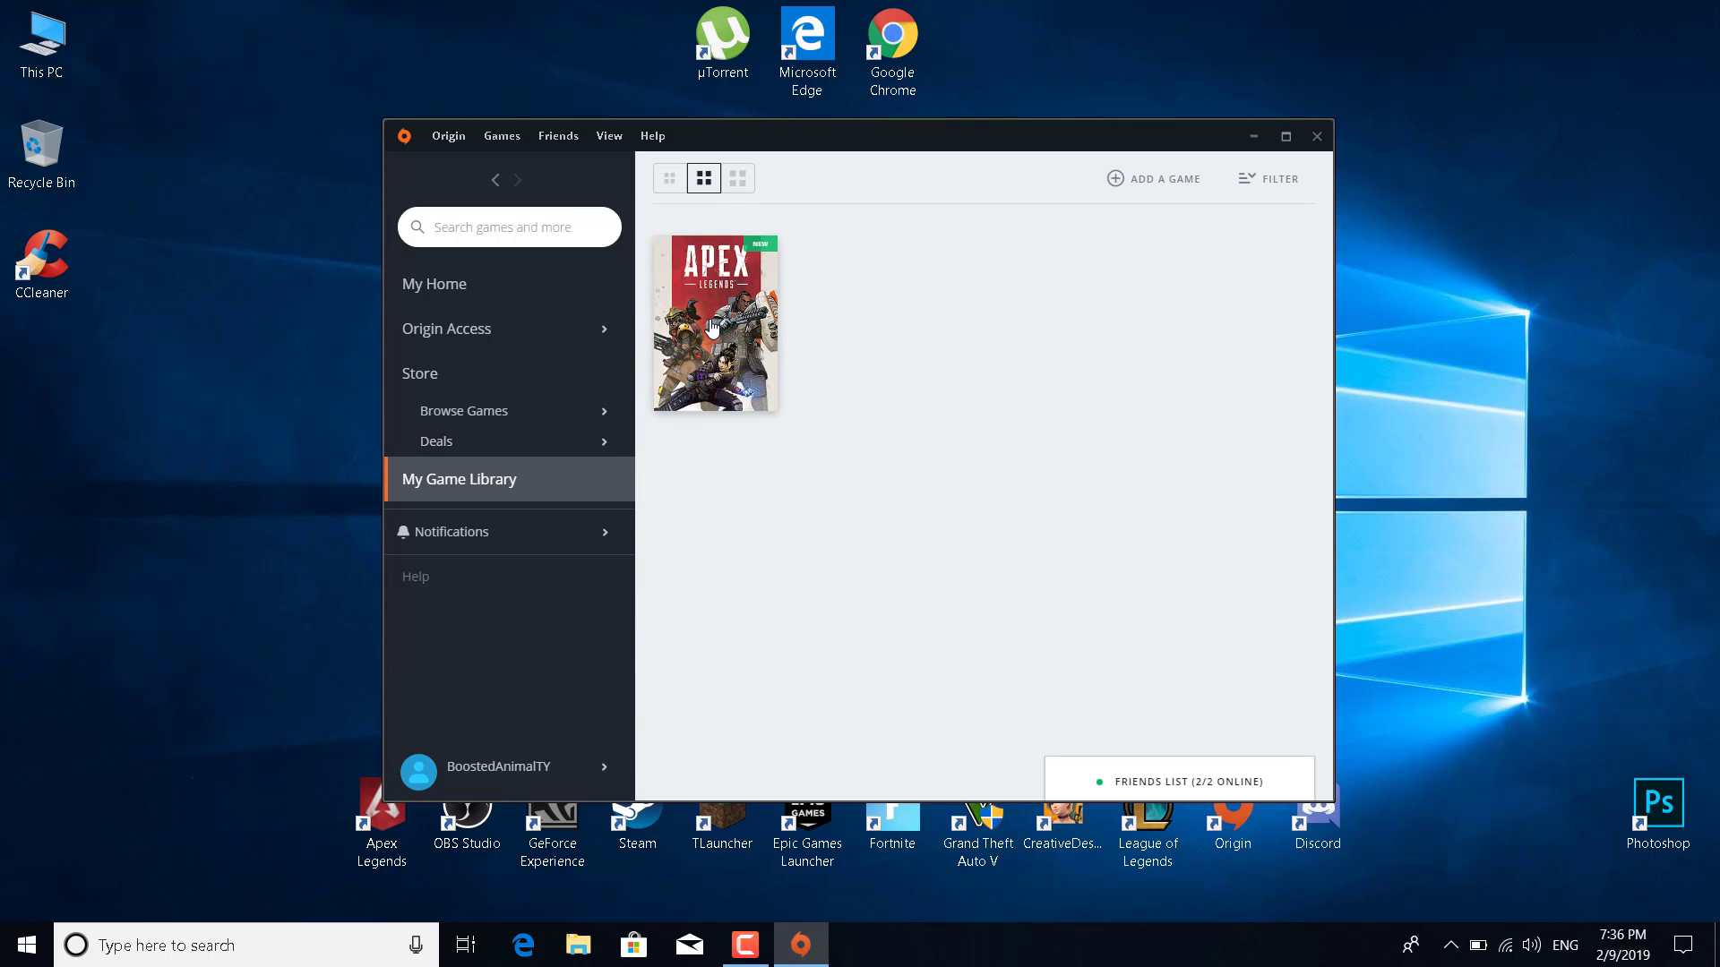
pyautogui.rightClick(721, 332)
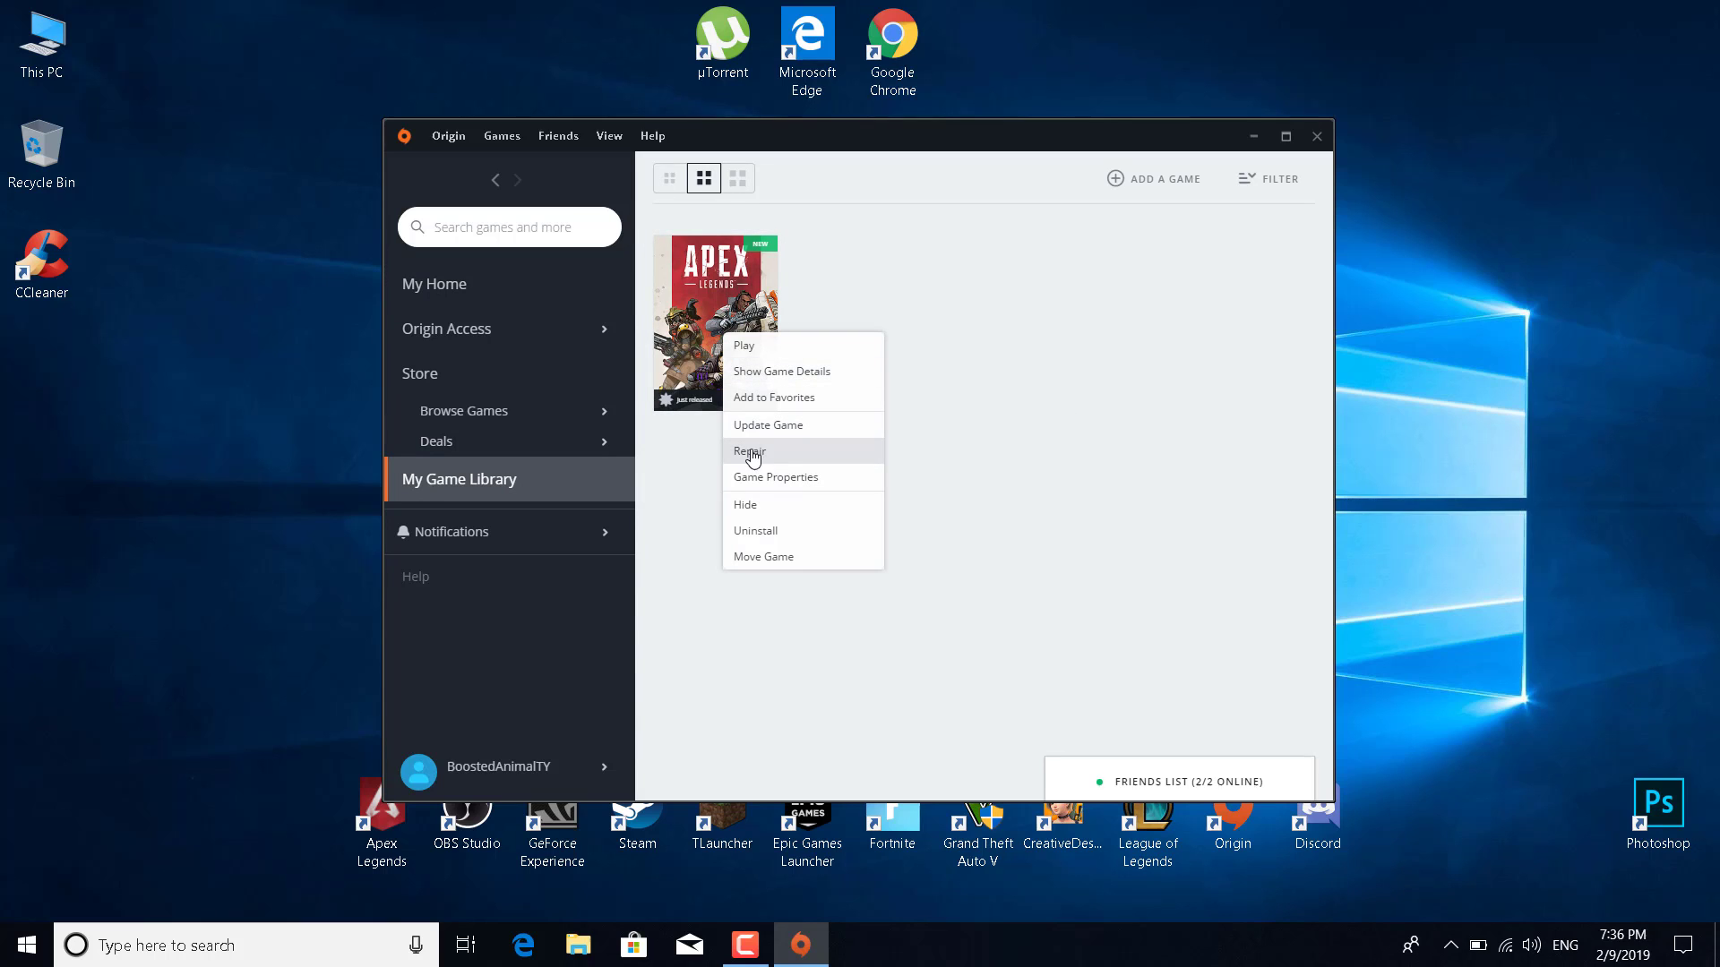
pyautogui.click(949, 375)
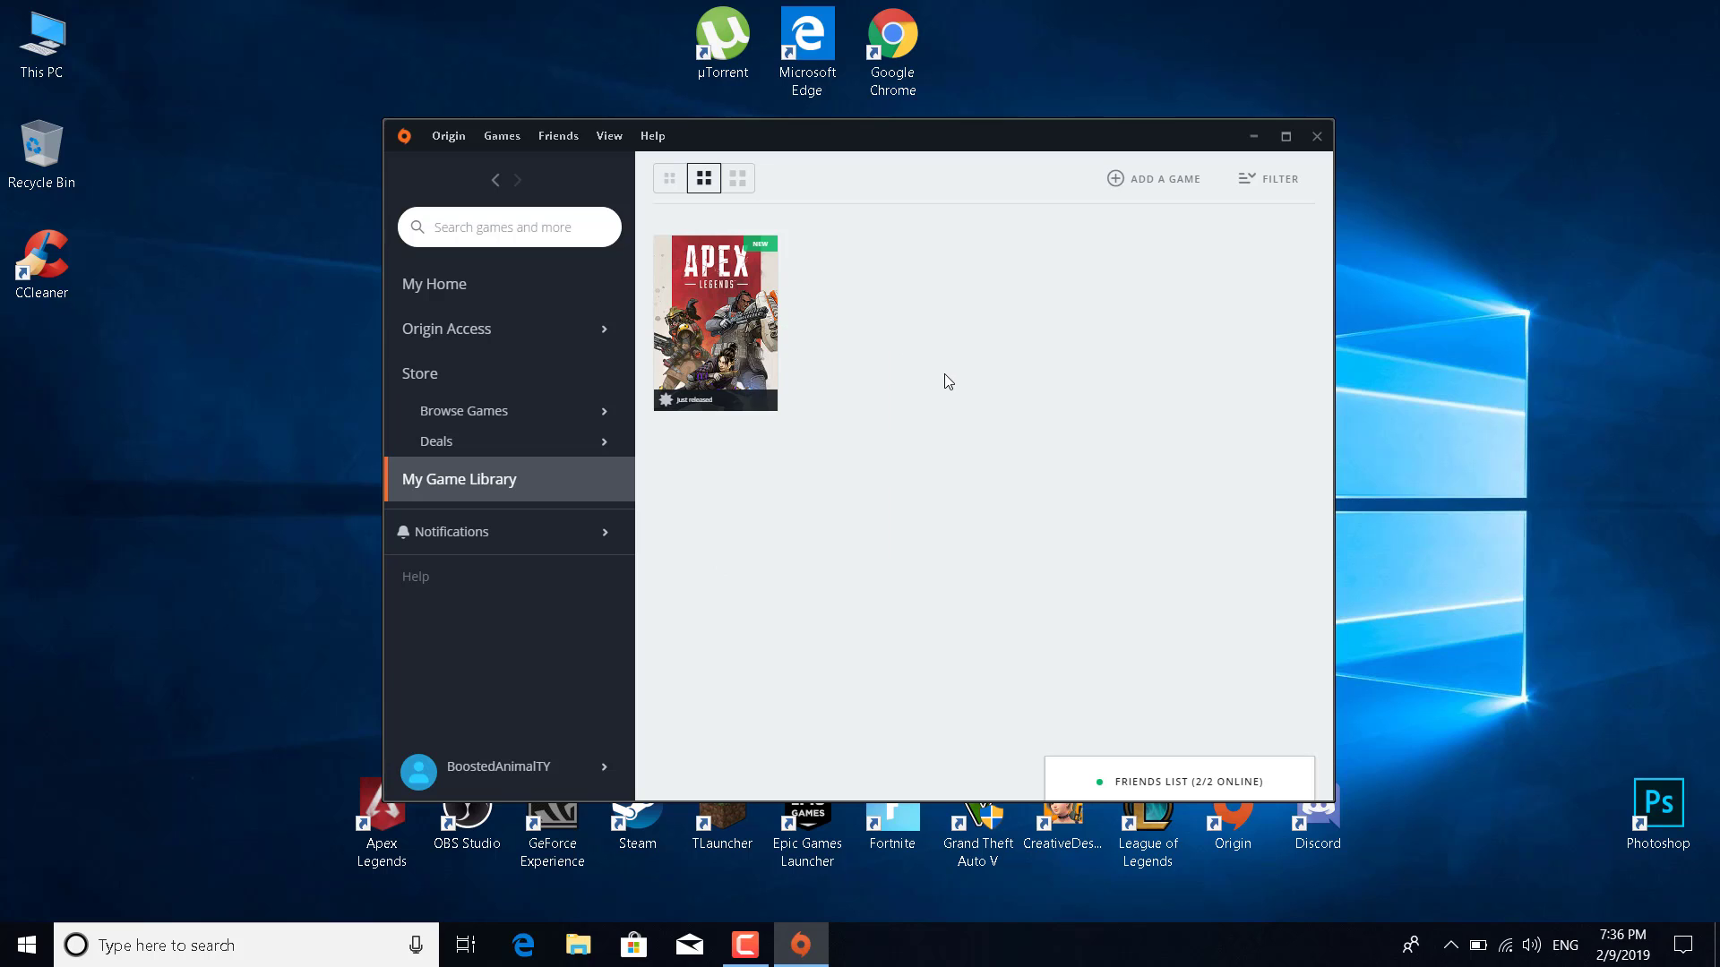
pyautogui.click(1317, 137)
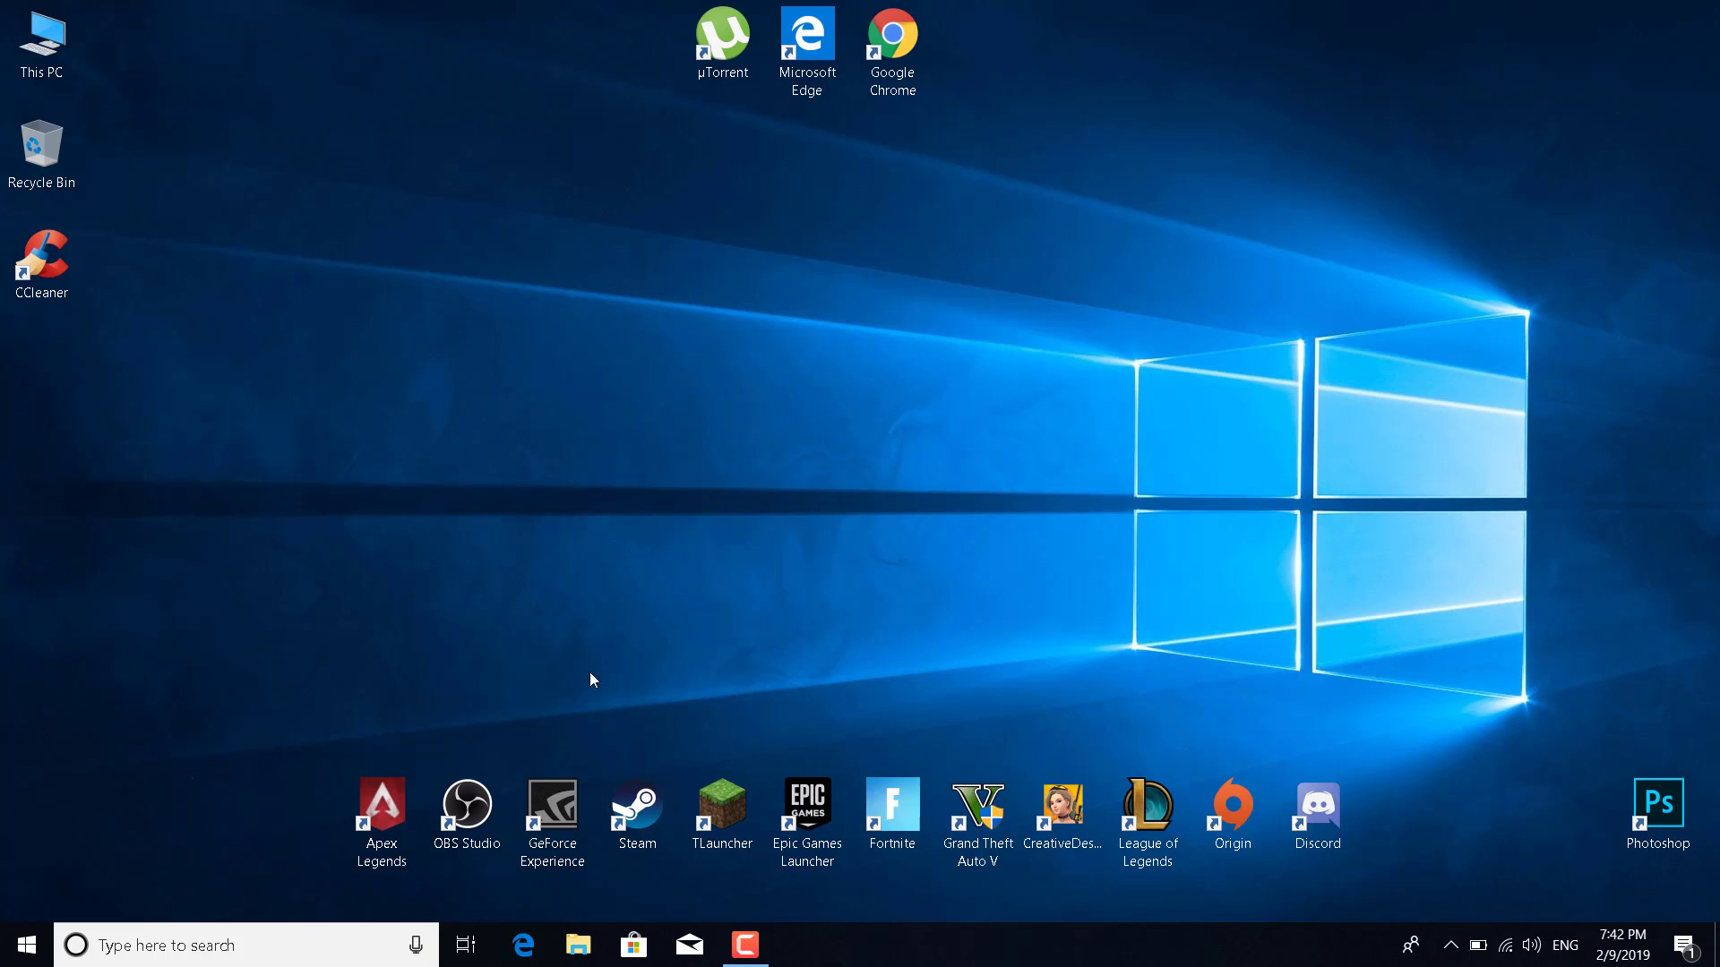
# - Turn Real-time protection Off under Virus & threat protection settings, then close Windows Security and Settings
pyautogui.click(294, 943)
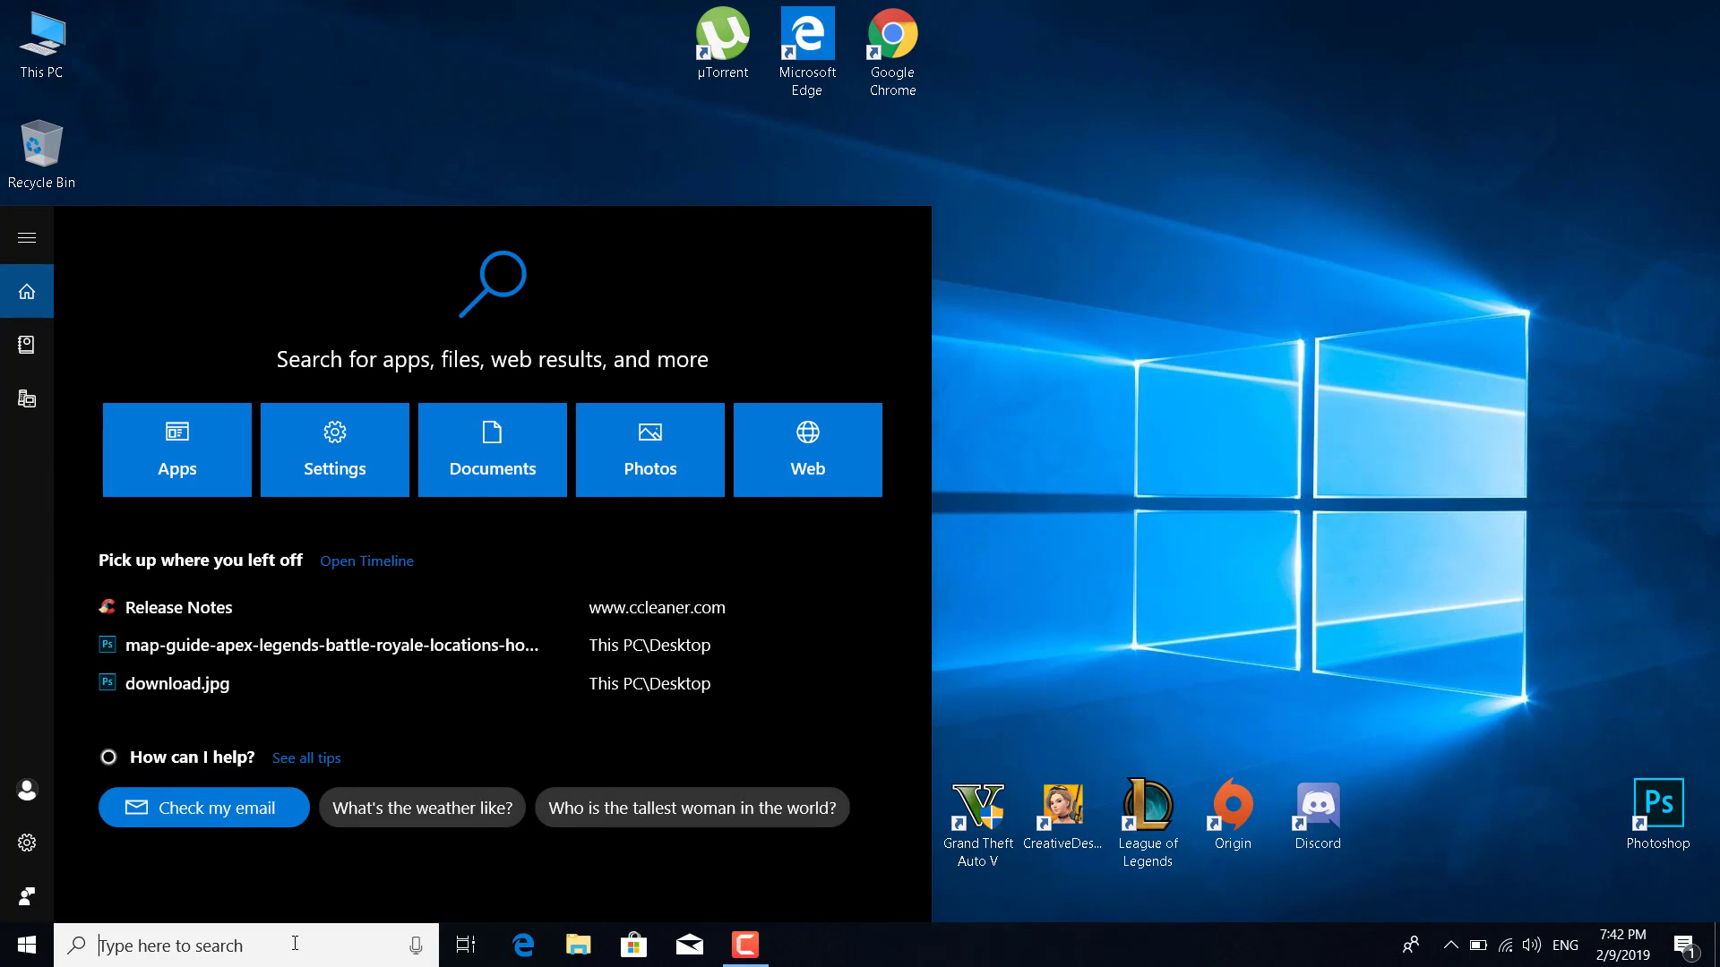
pyautogui.write('Windows')
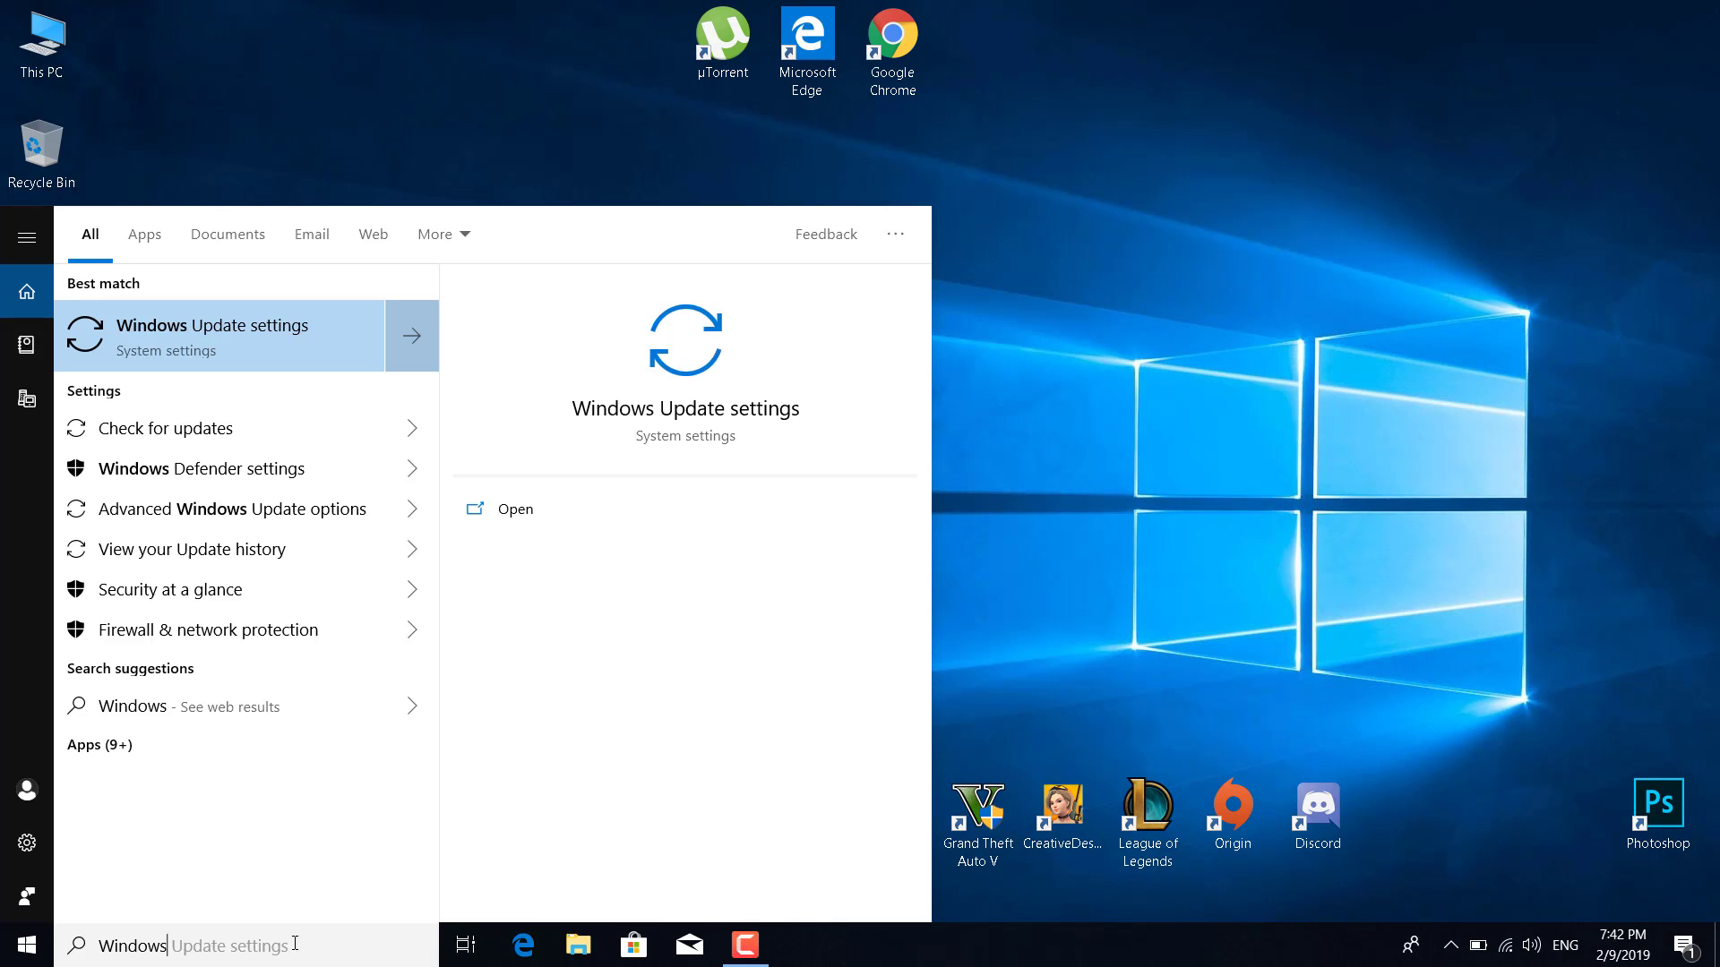
pyautogui.write(' Defen')
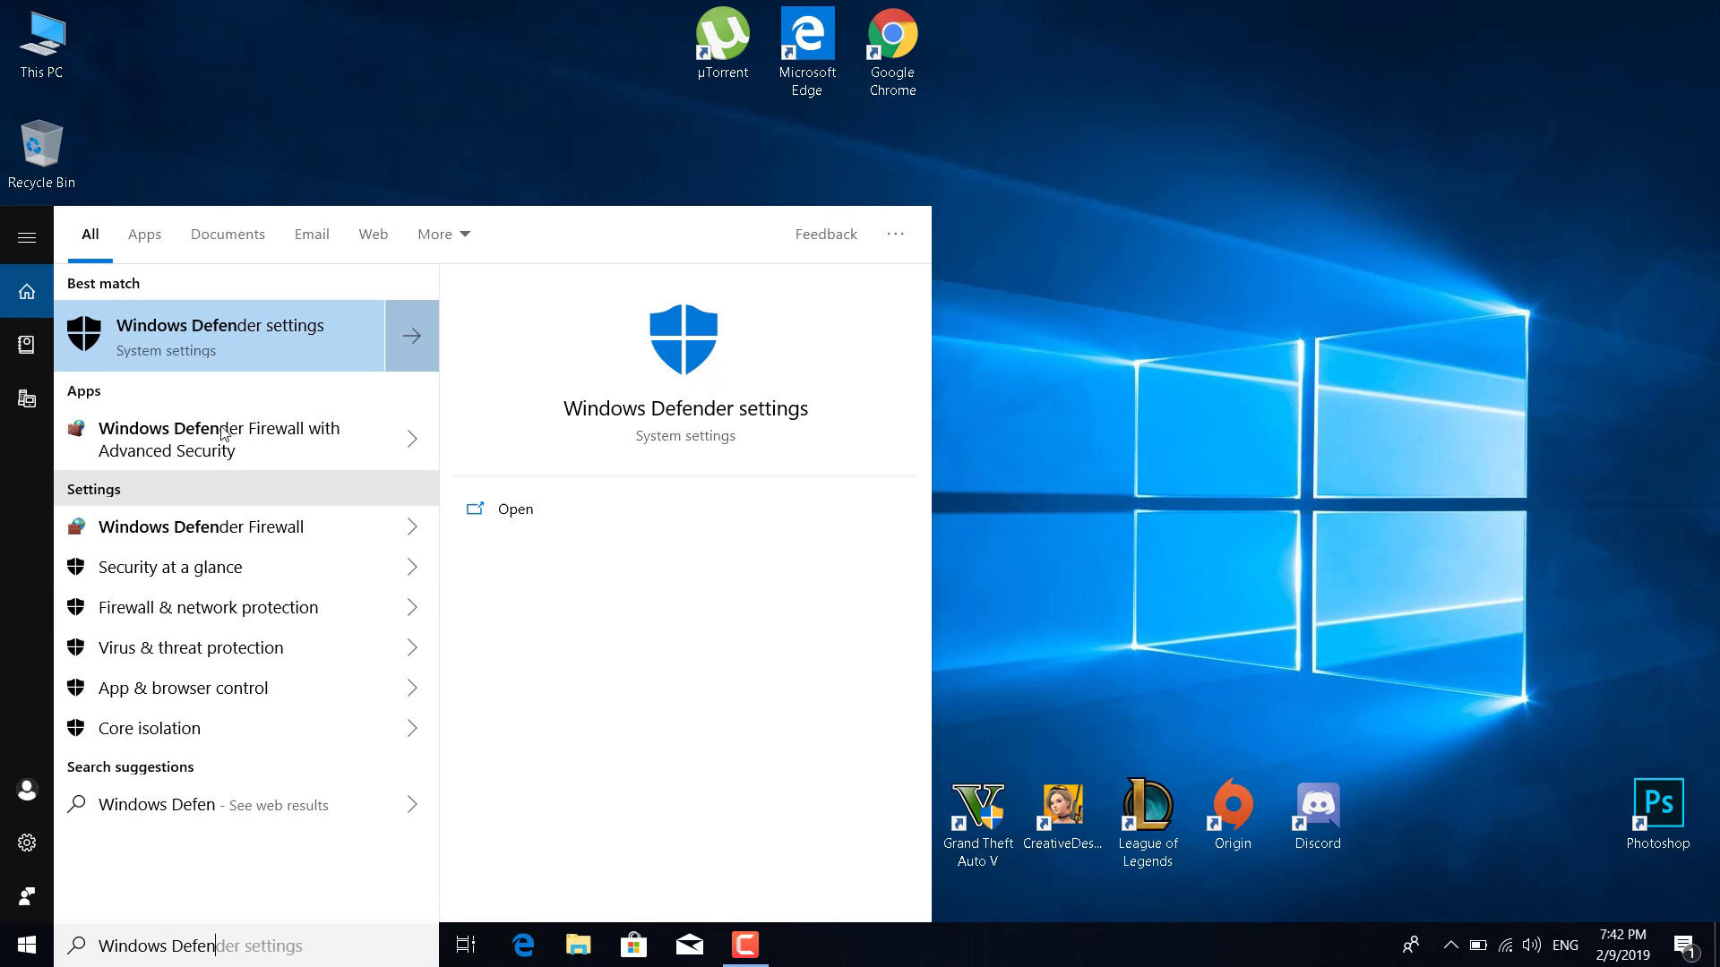
pyautogui.click(224, 346)
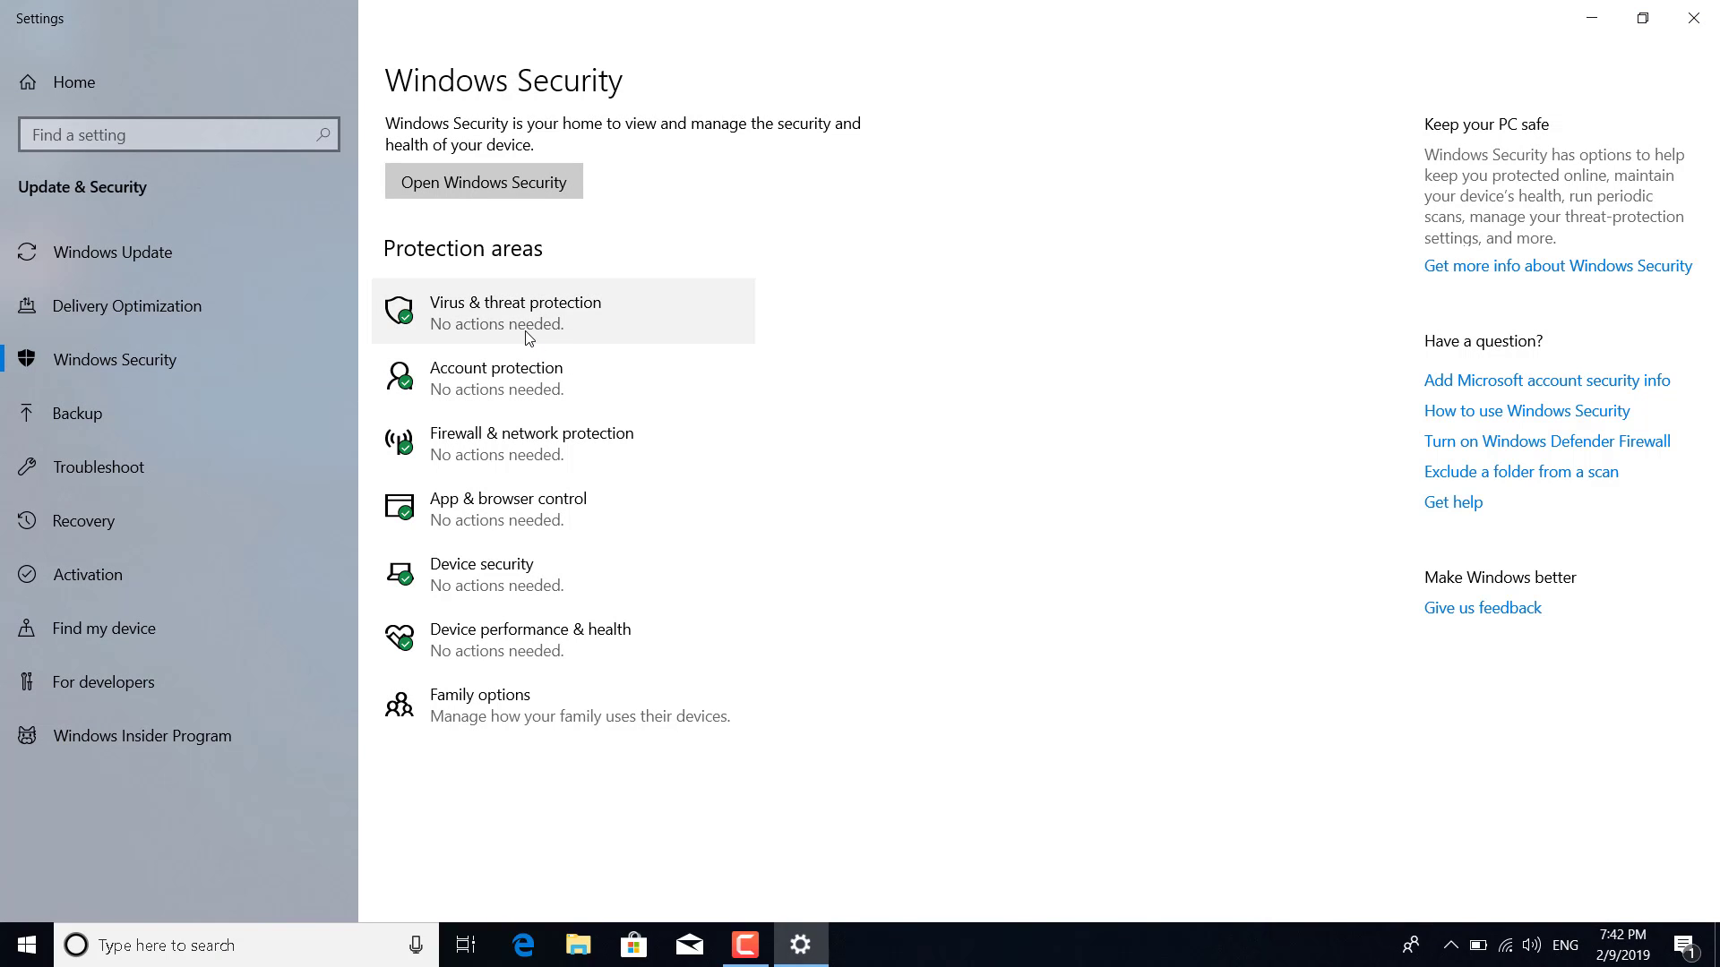
pyautogui.click(489, 320)
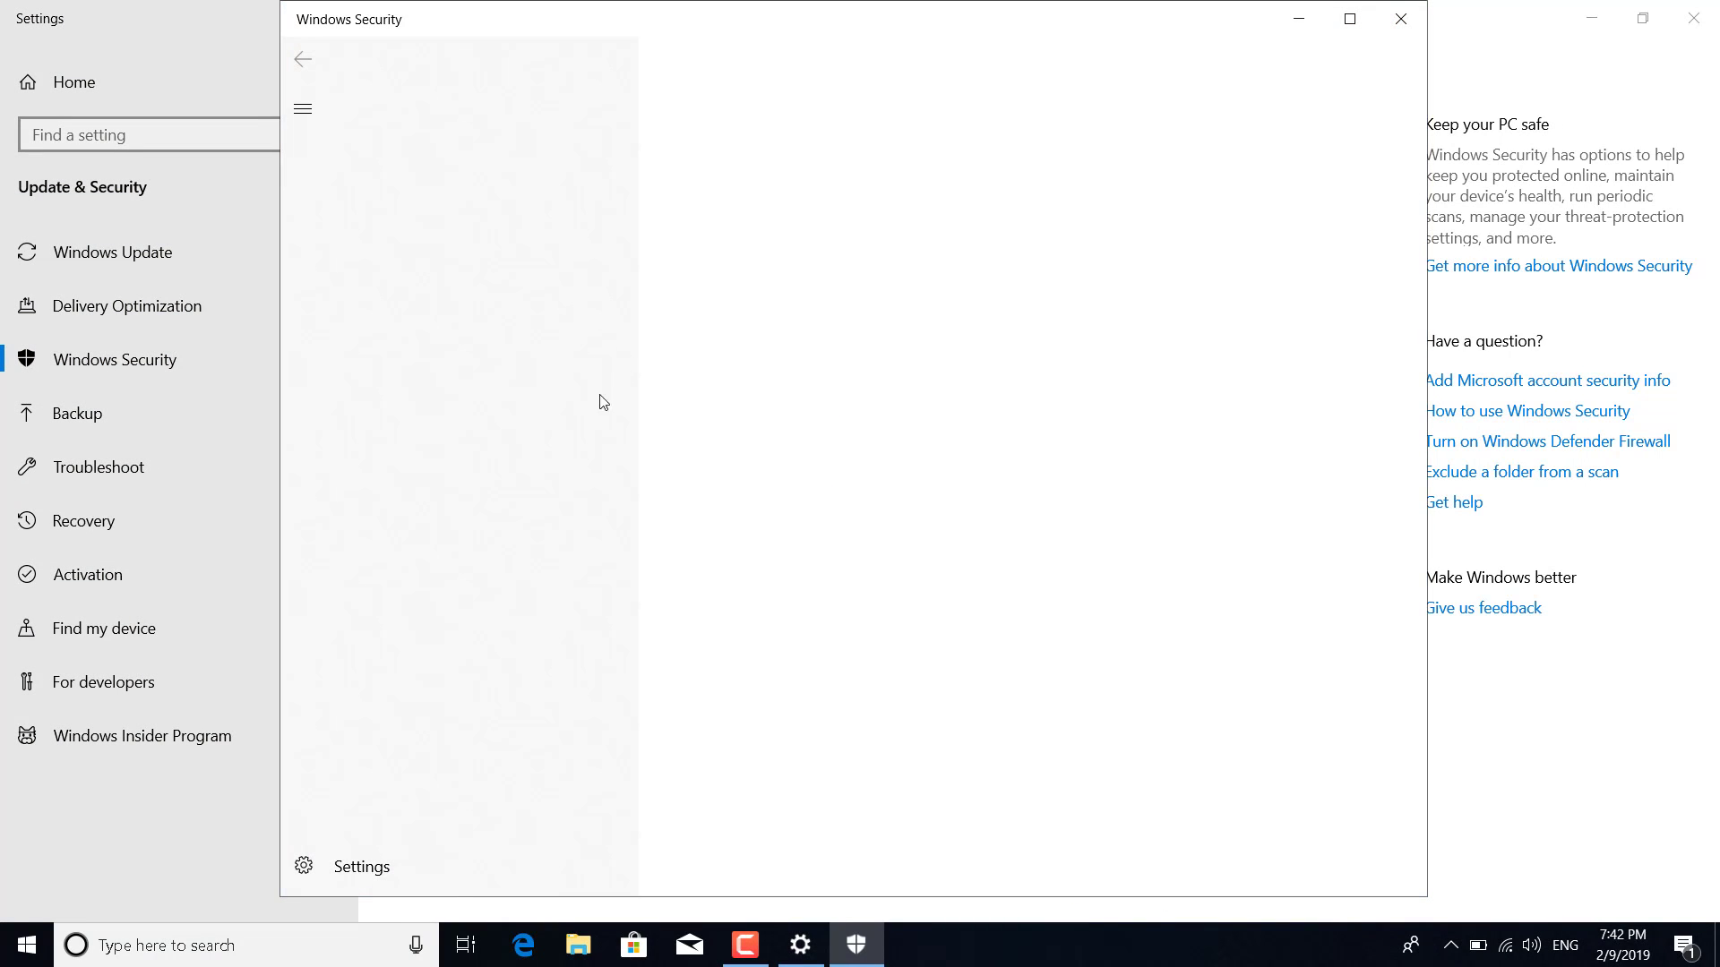
pyautogui.scroll(-3, 755, 639)
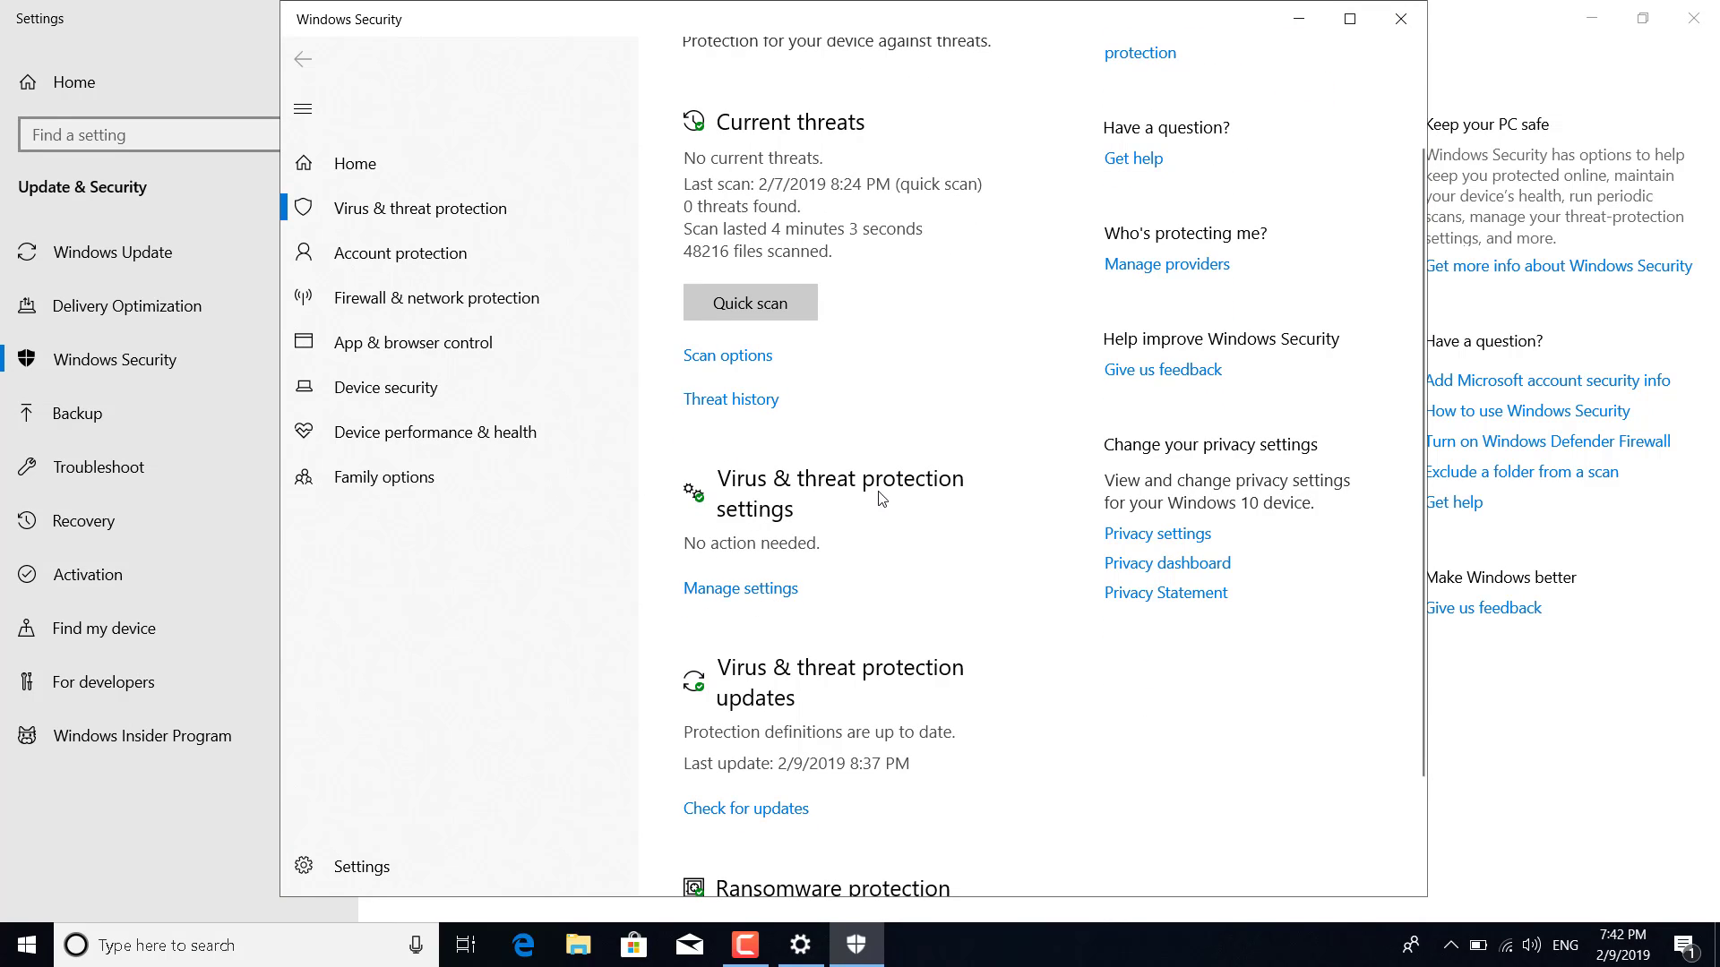
pyautogui.click(772, 589)
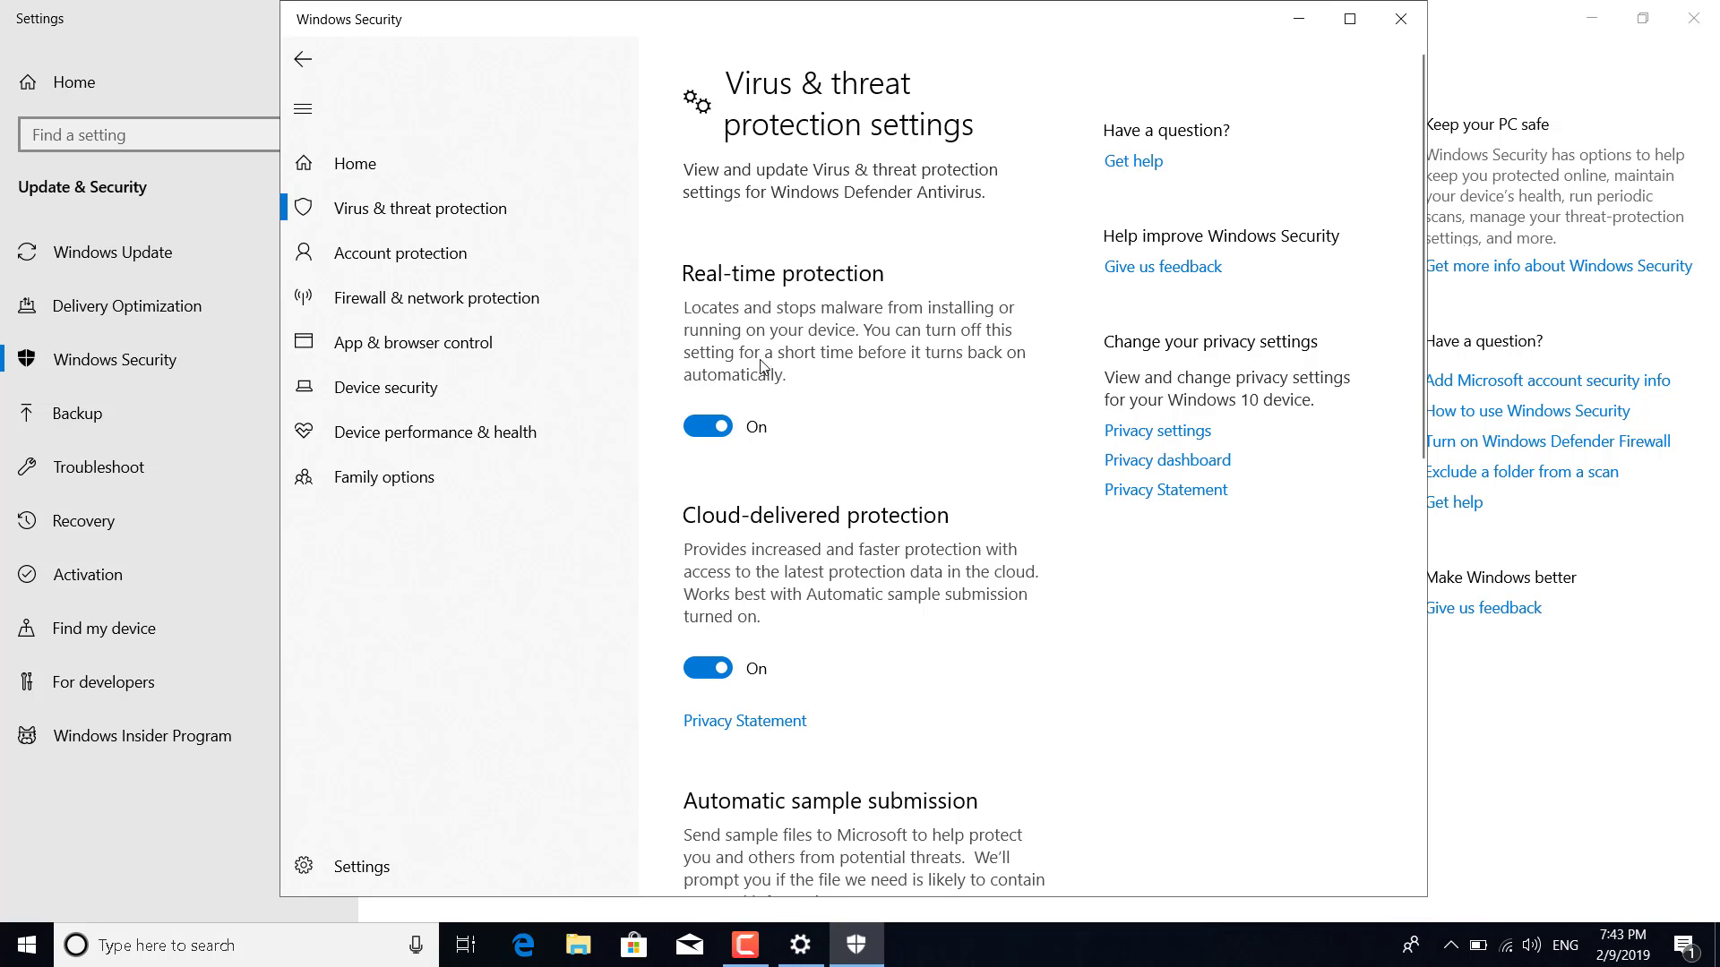
pyautogui.click(709, 426)
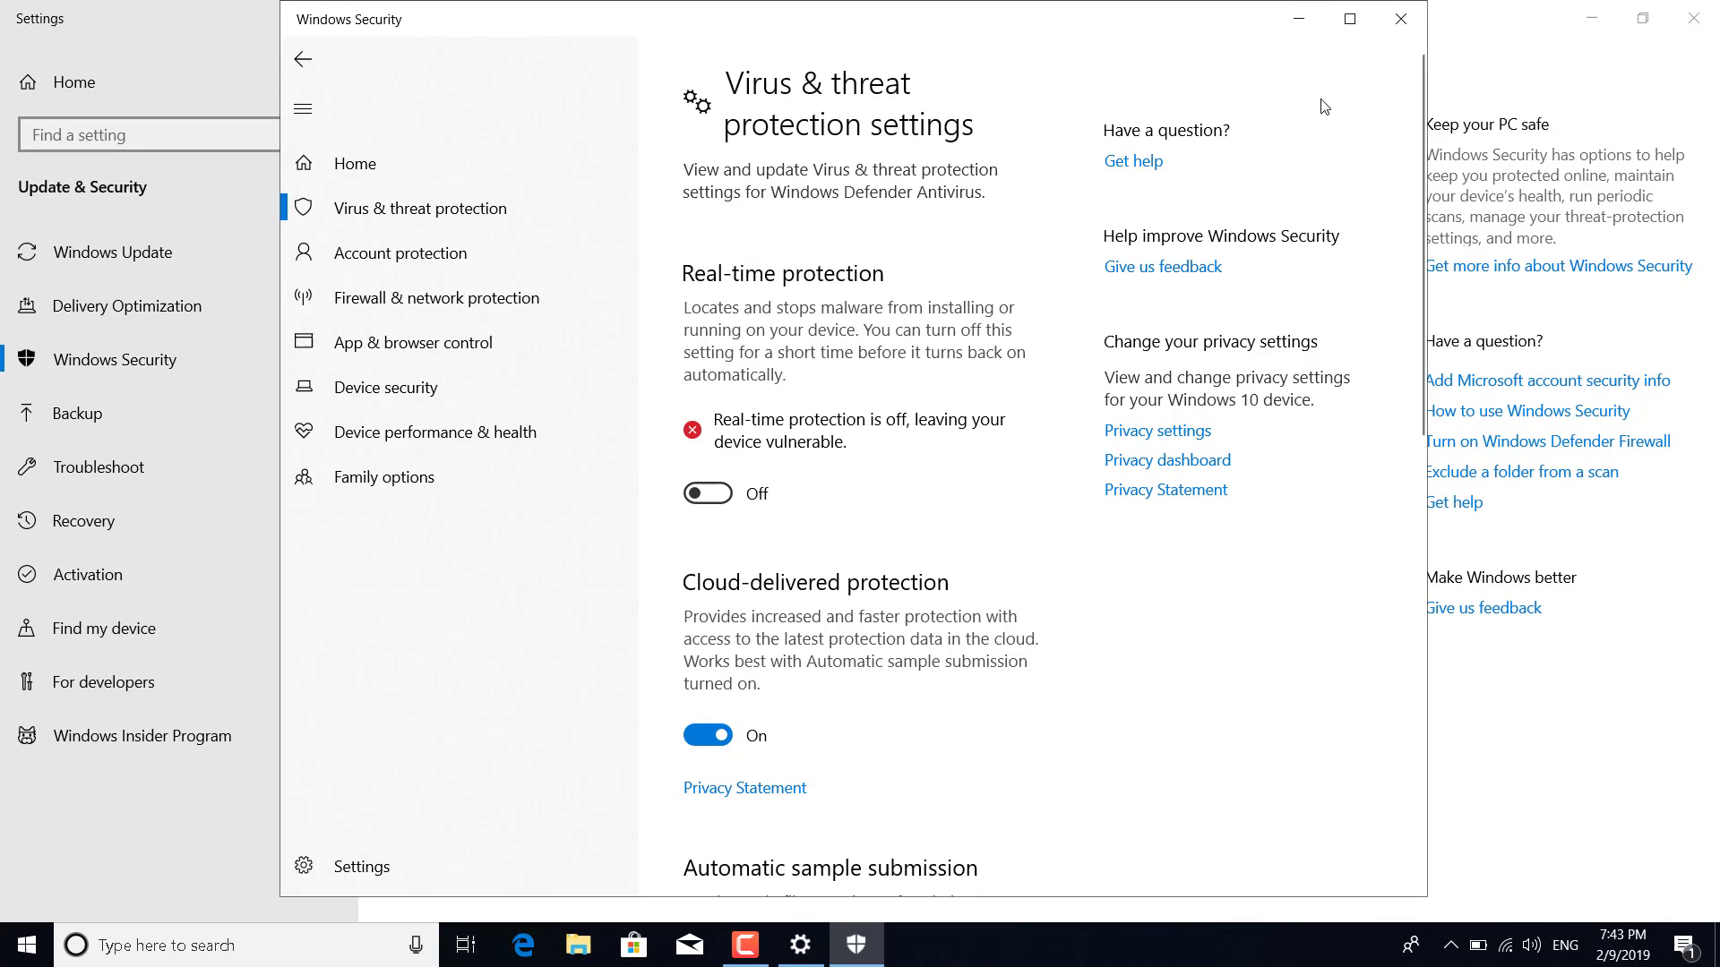
pyautogui.click(1400, 18)
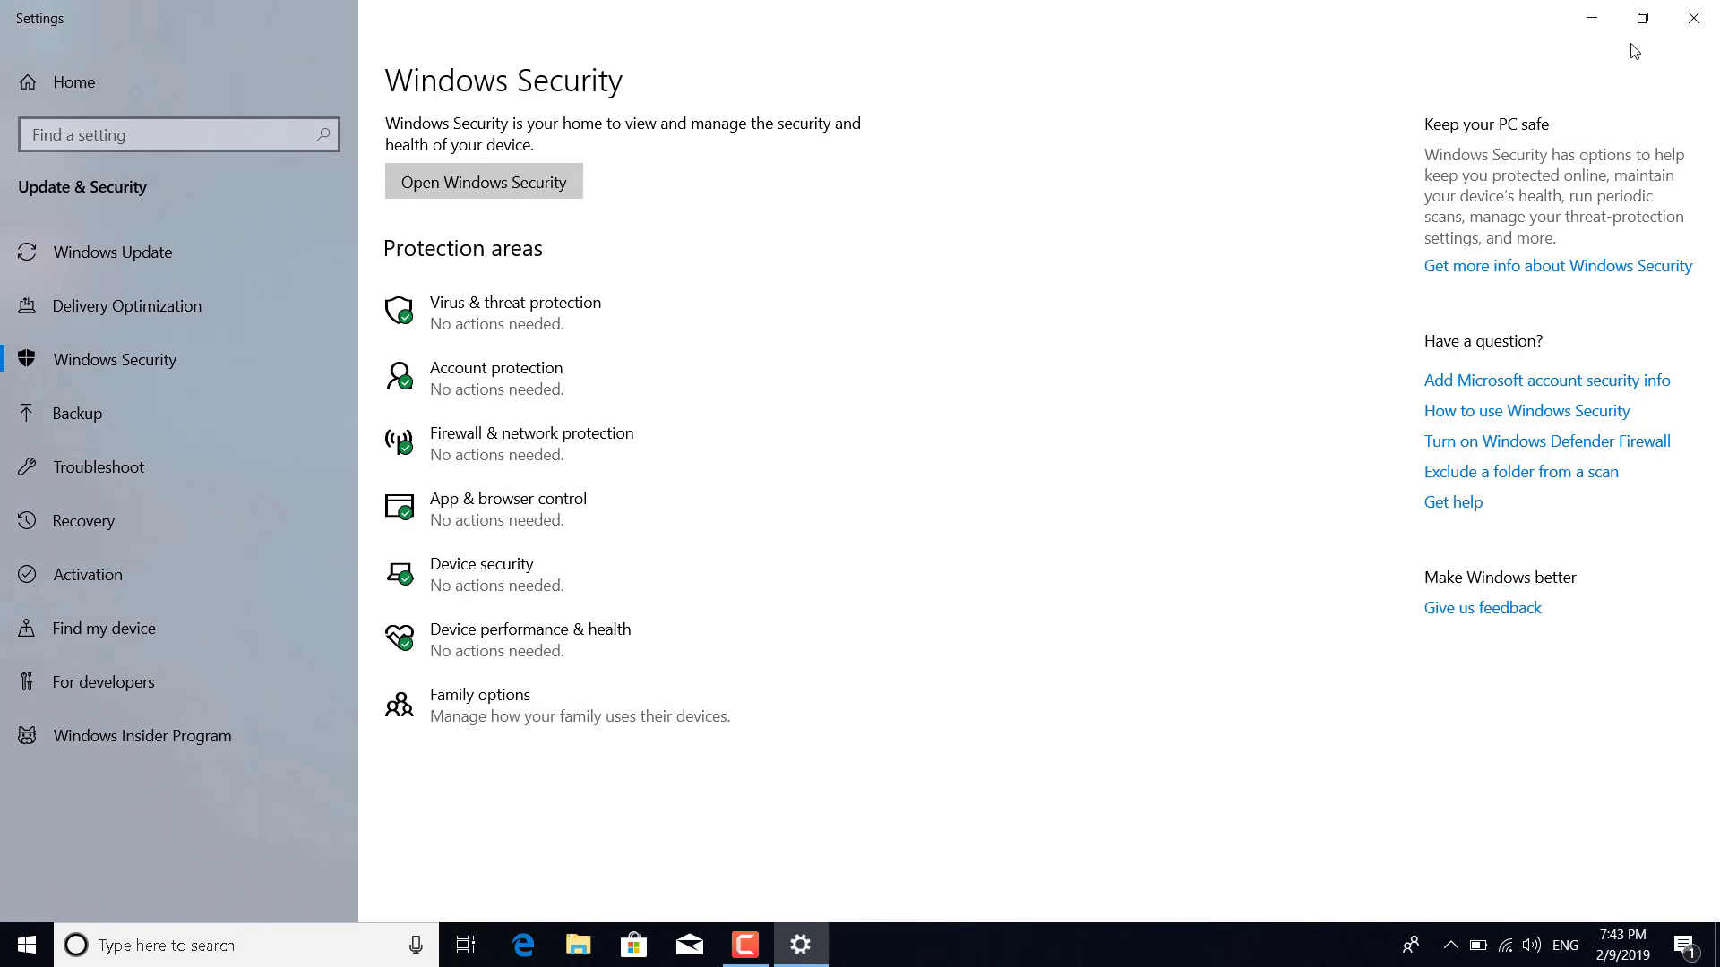
pyautogui.click(1693, 18)
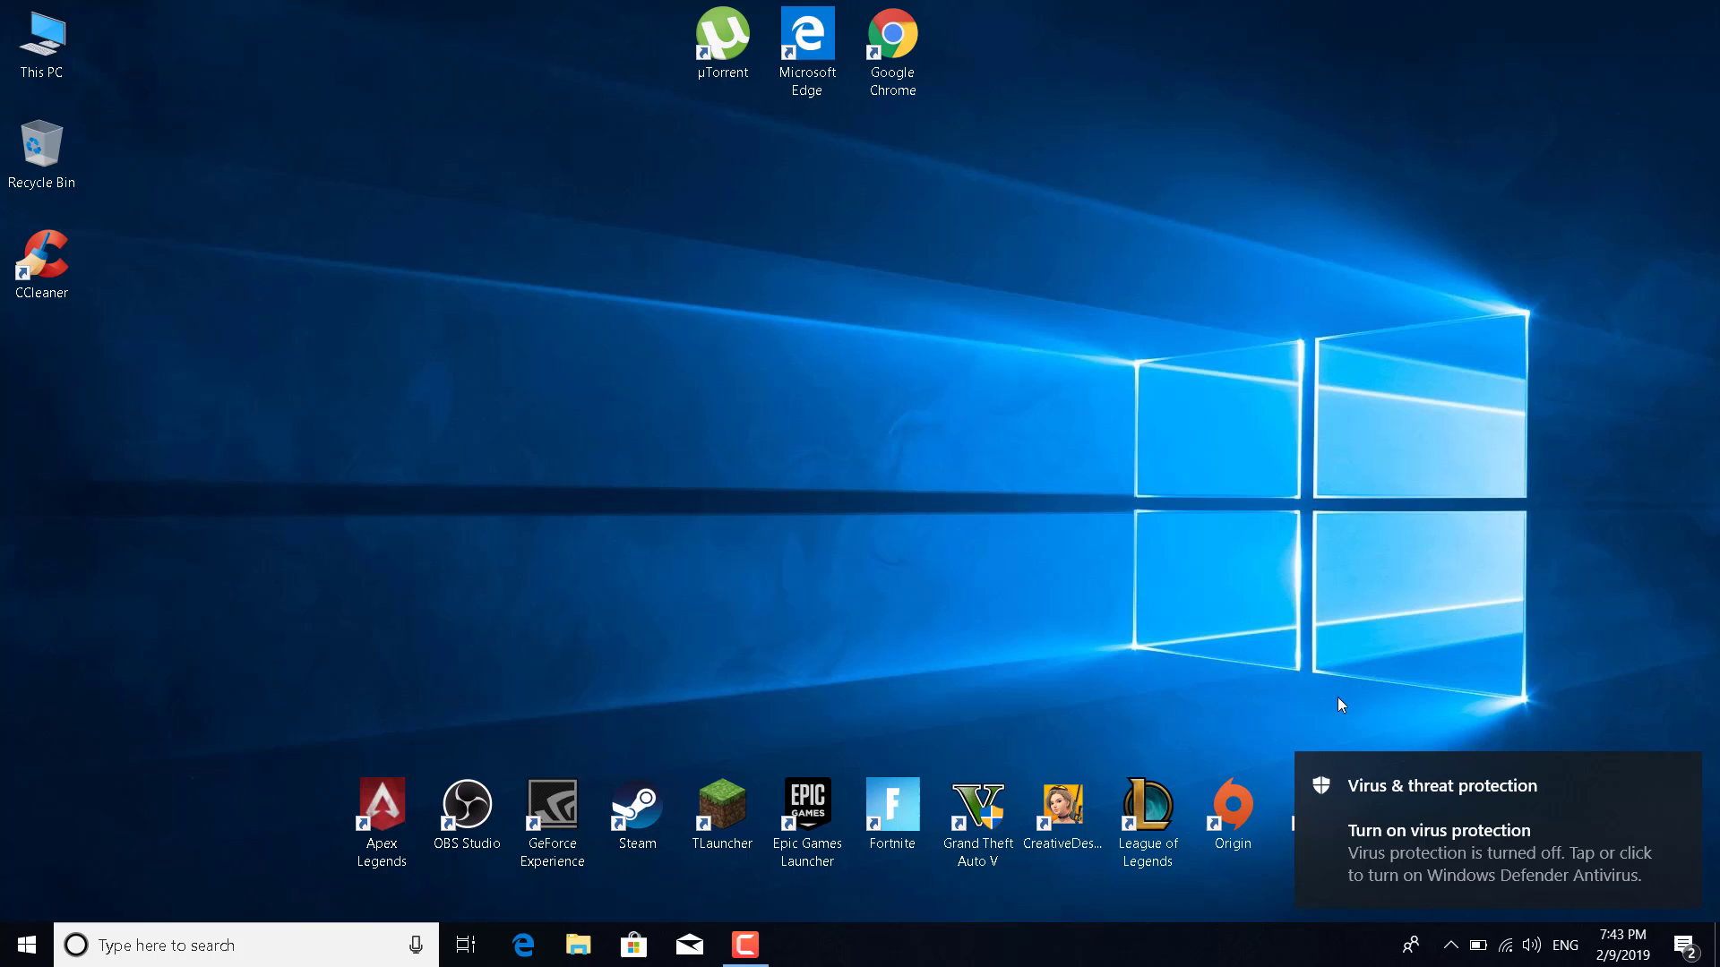
# - Dismiss the Virus & threat protection 'turn on' notification on the desktop
pyautogui.click(1680, 772)
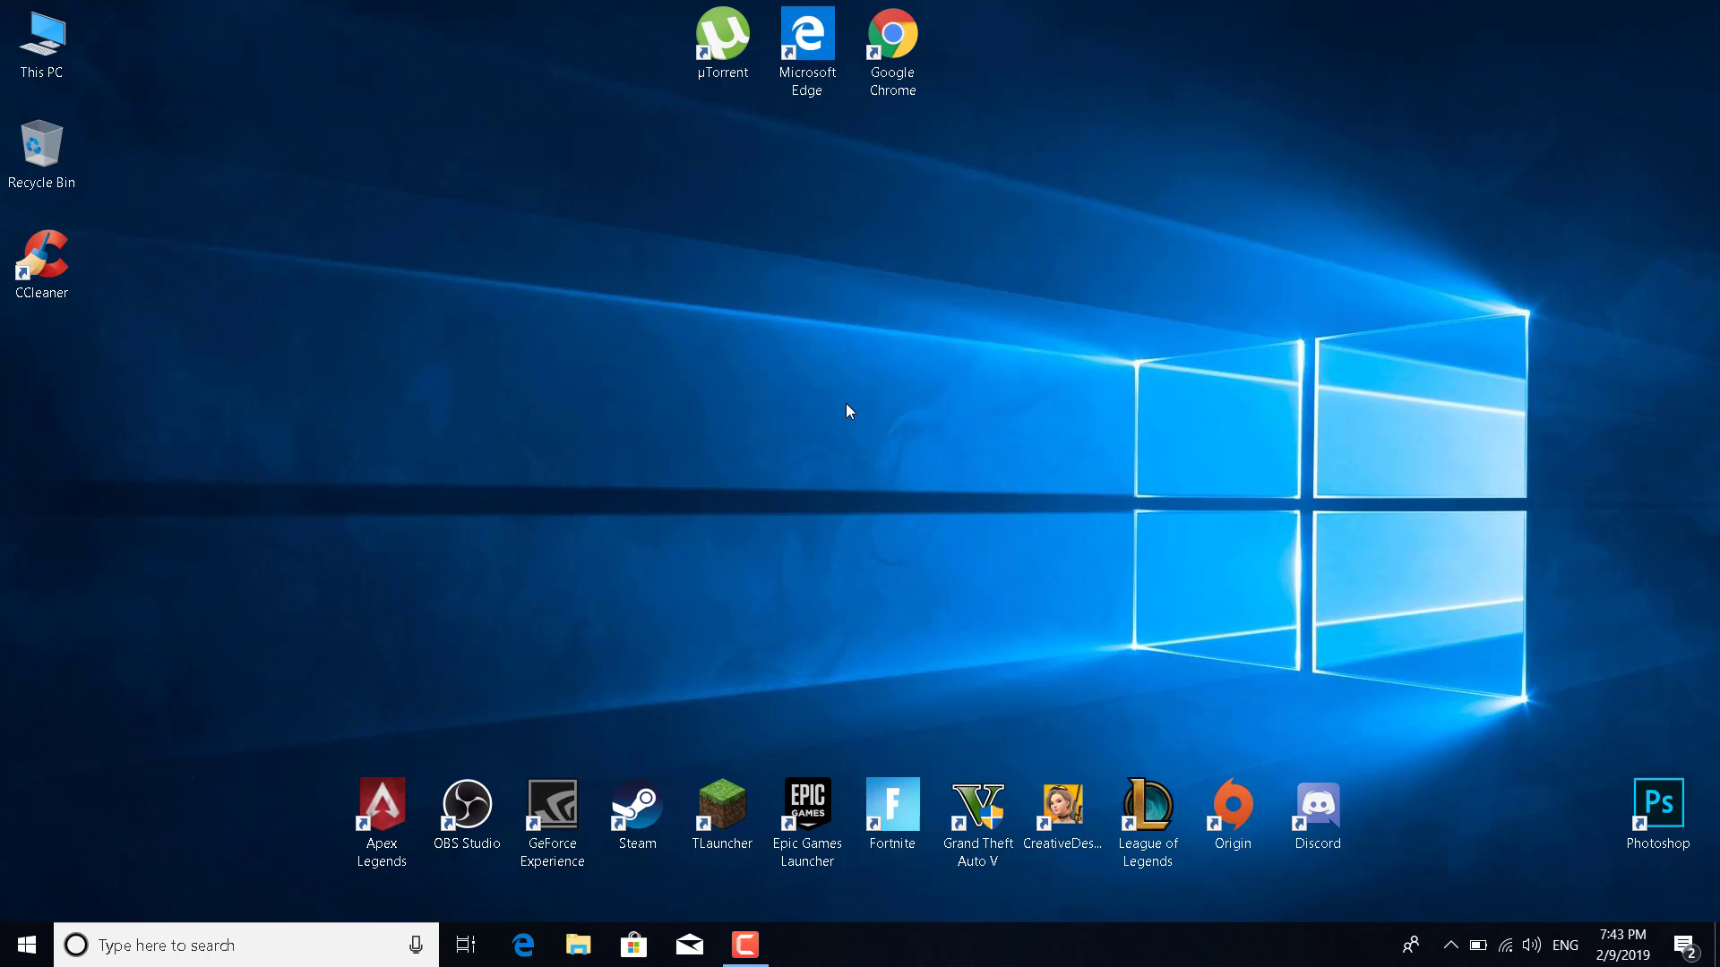
pyautogui.rightClick(829, 956)
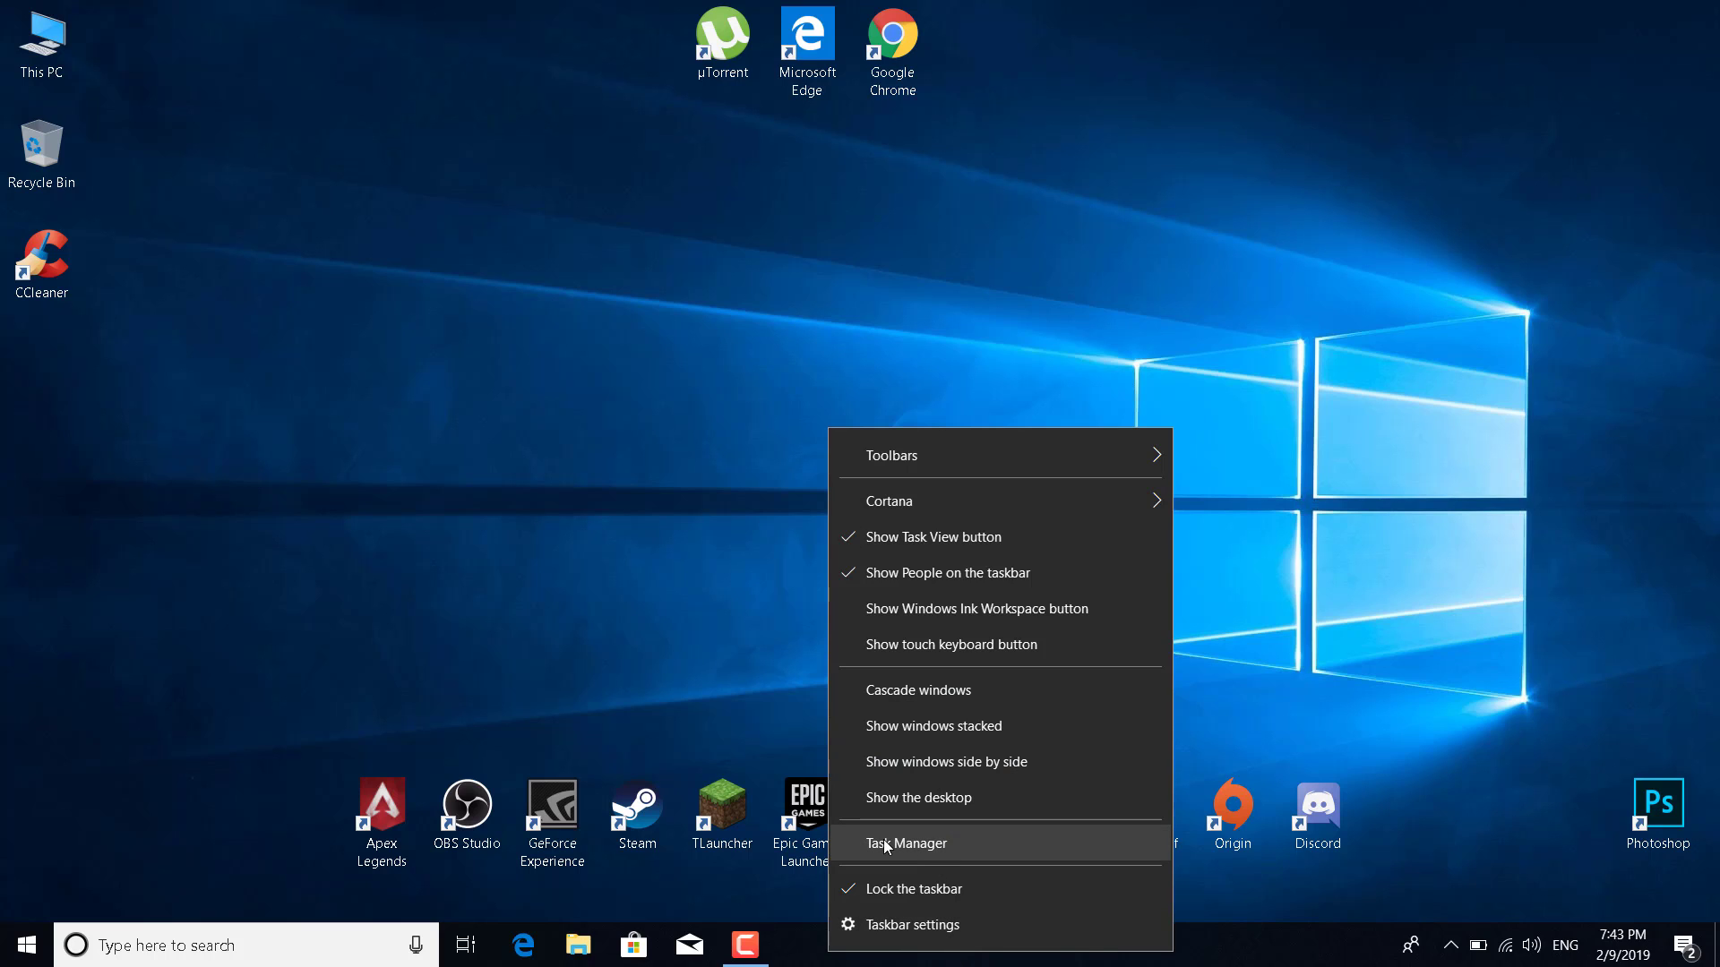
pyautogui.click(934, 839)
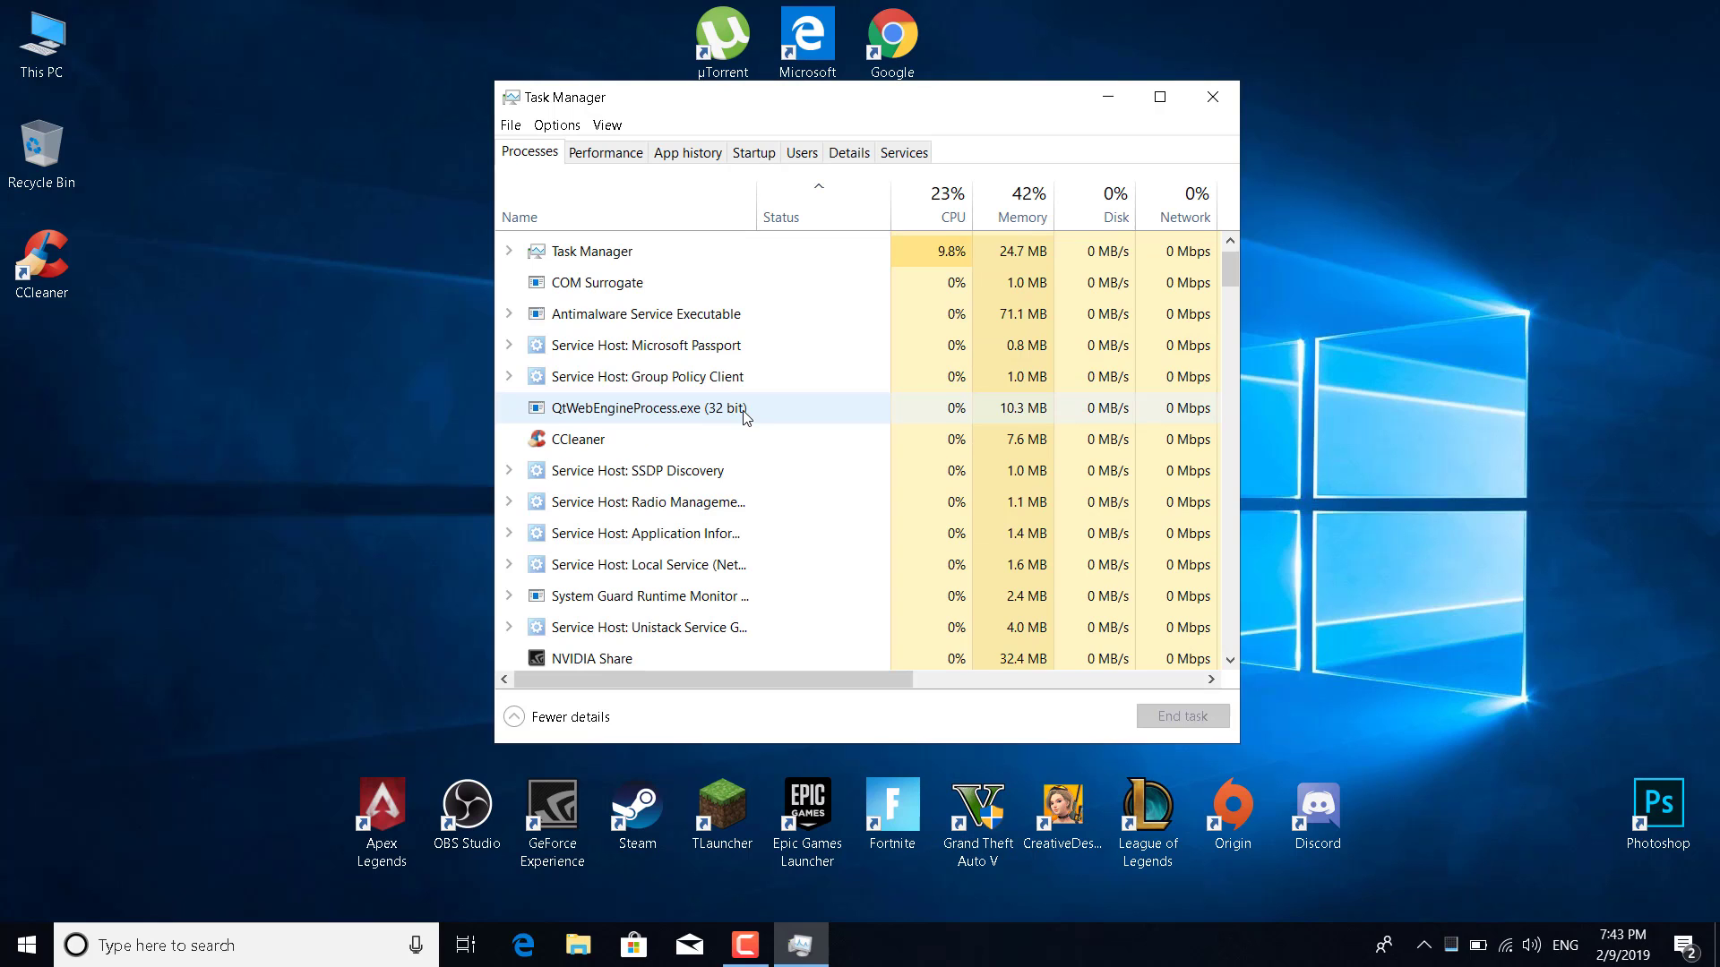
pyautogui.scroll(-1, 745, 418)
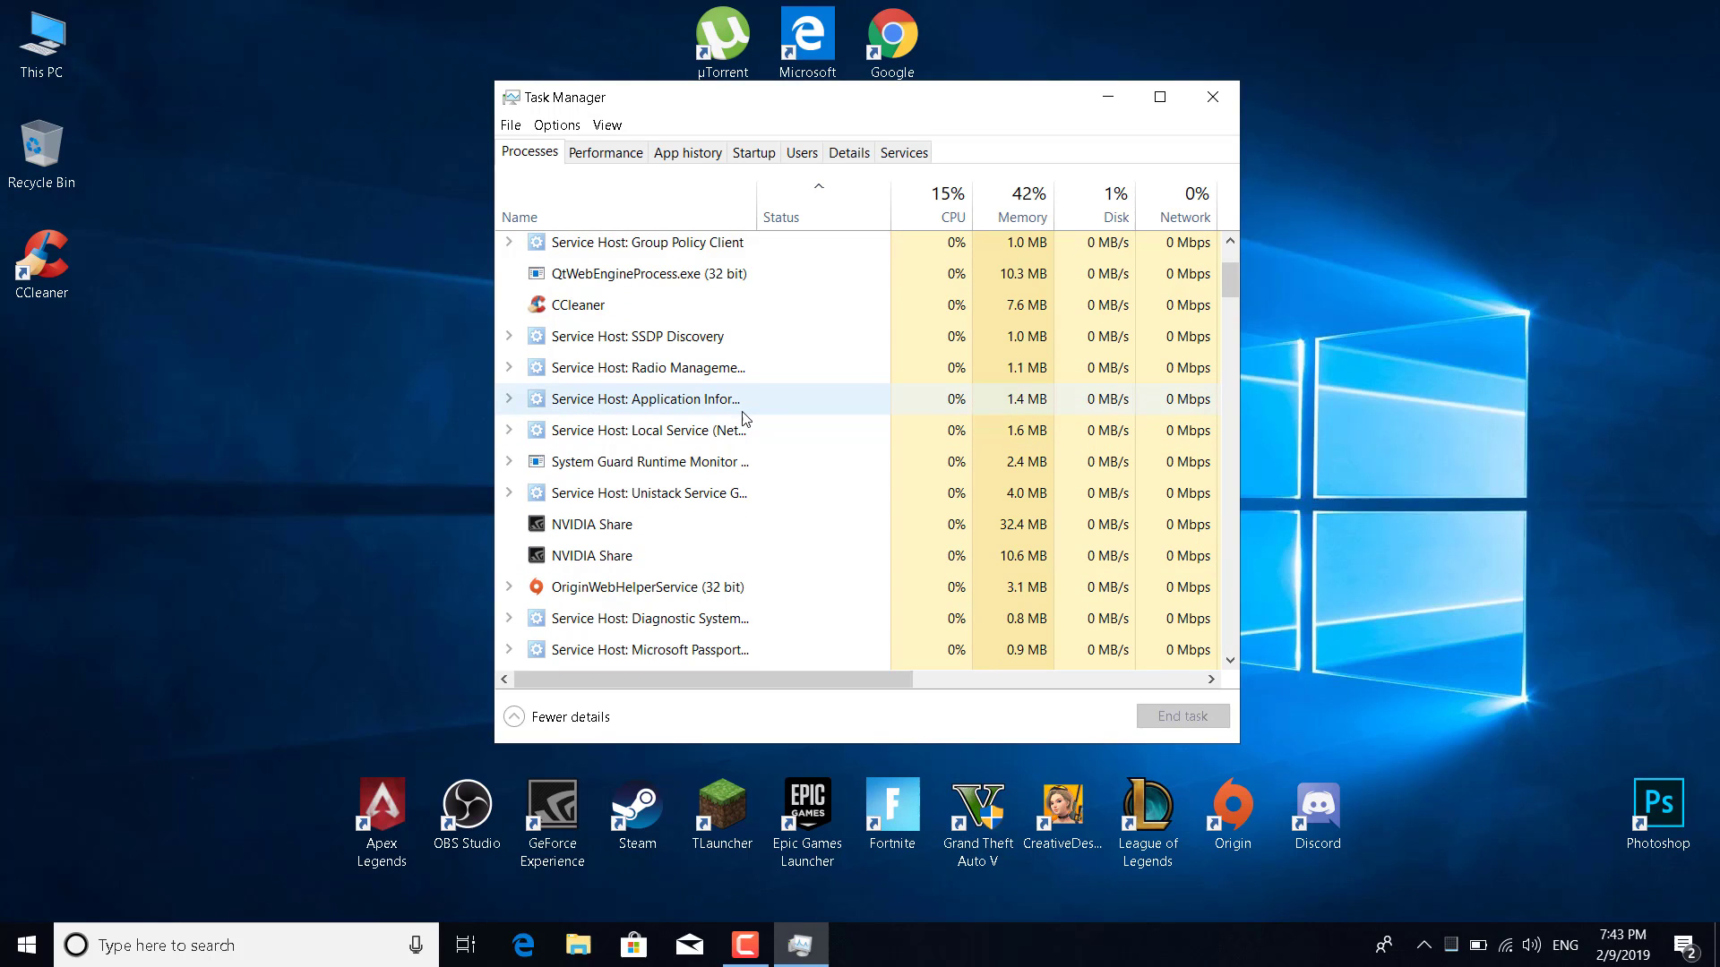
pyautogui.scroll(-5, 745, 418)
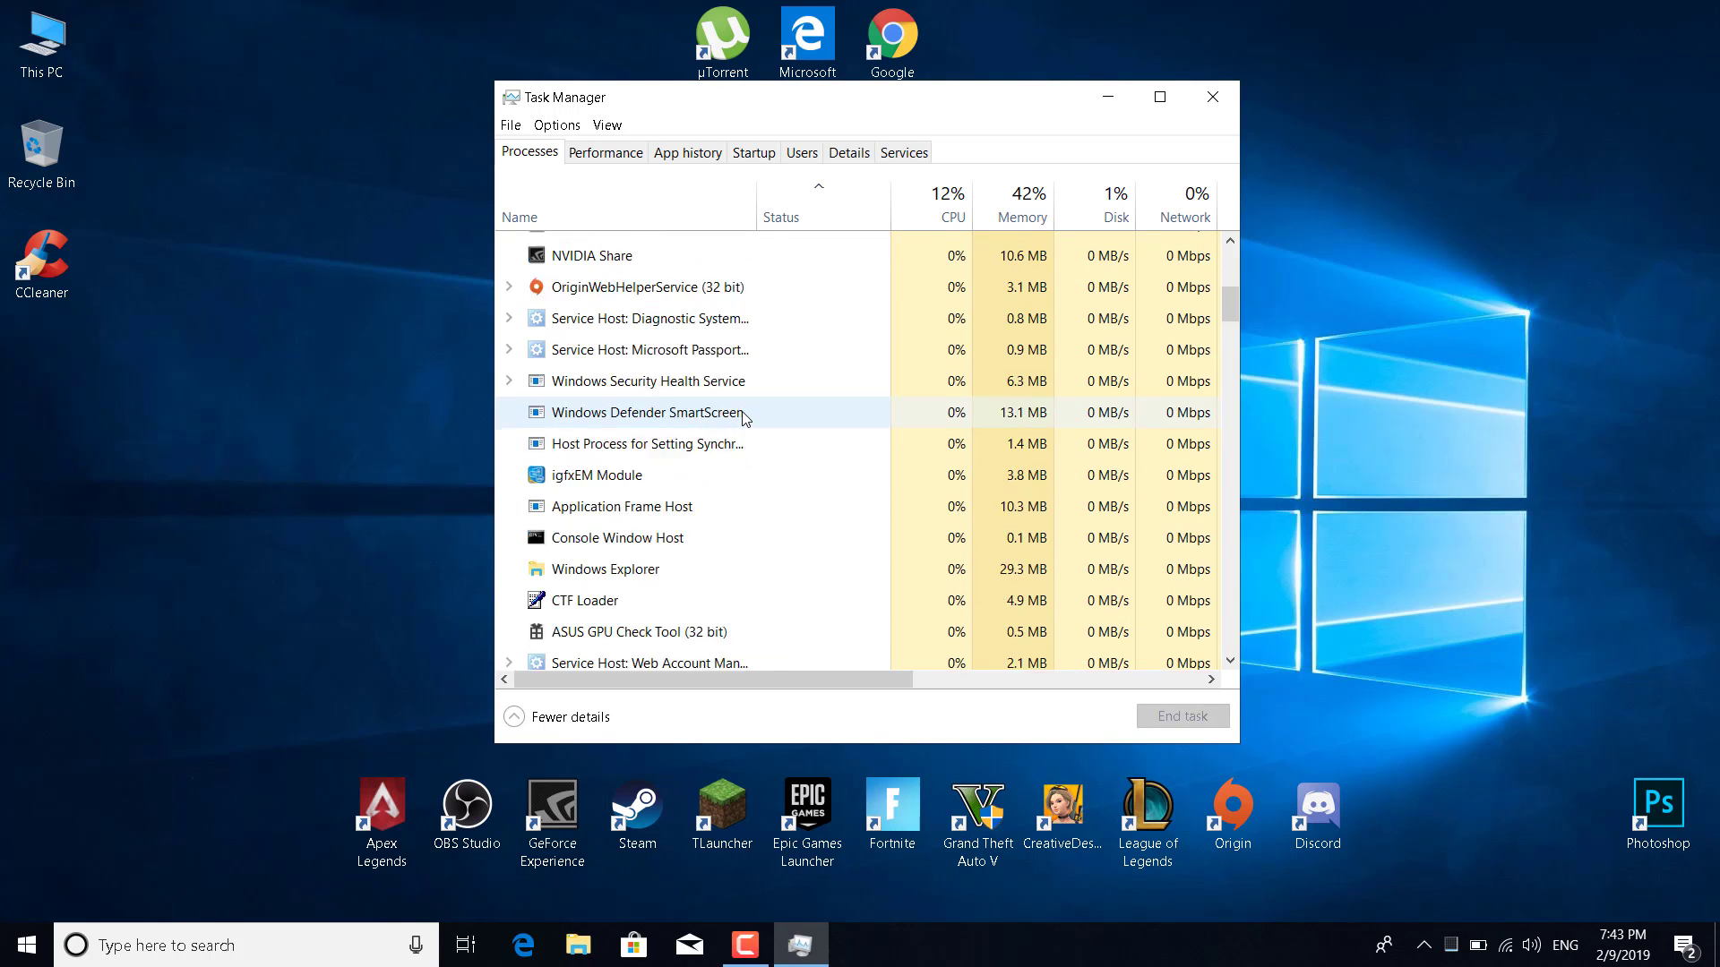
pyautogui.scroll(-1, 690, 474)
pyautogui.scroll(2, 671, 479)
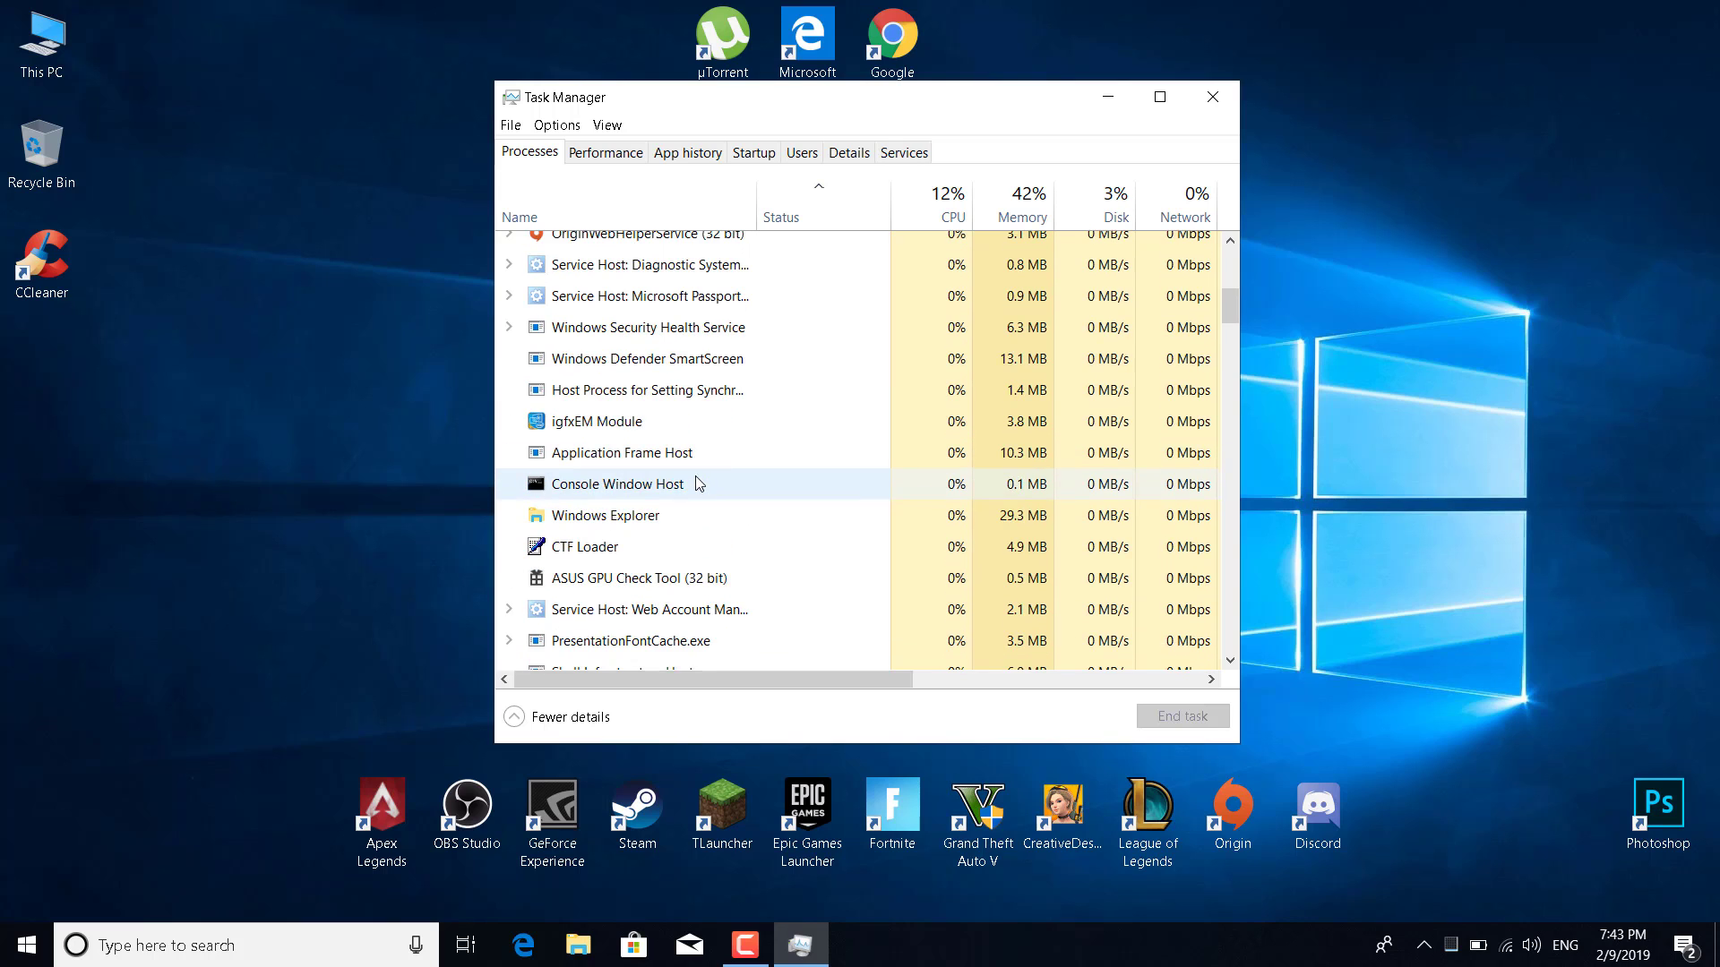
pyautogui.click(667, 476)
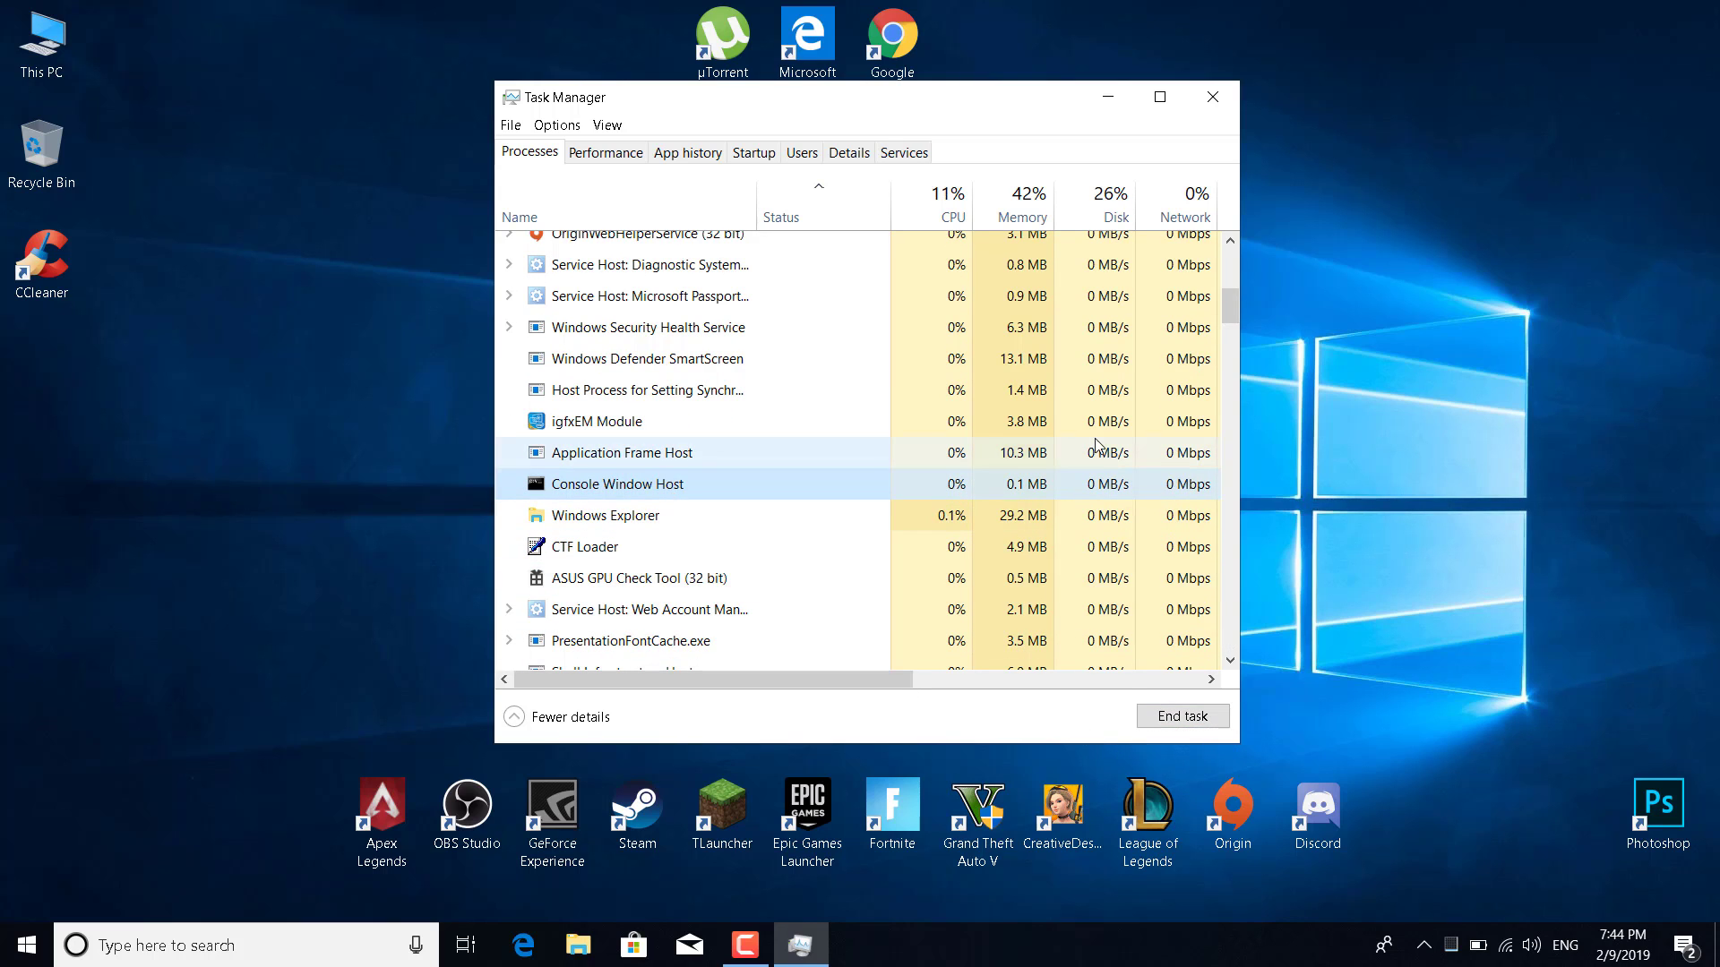
pyautogui.scroll(1, 1089, 451)
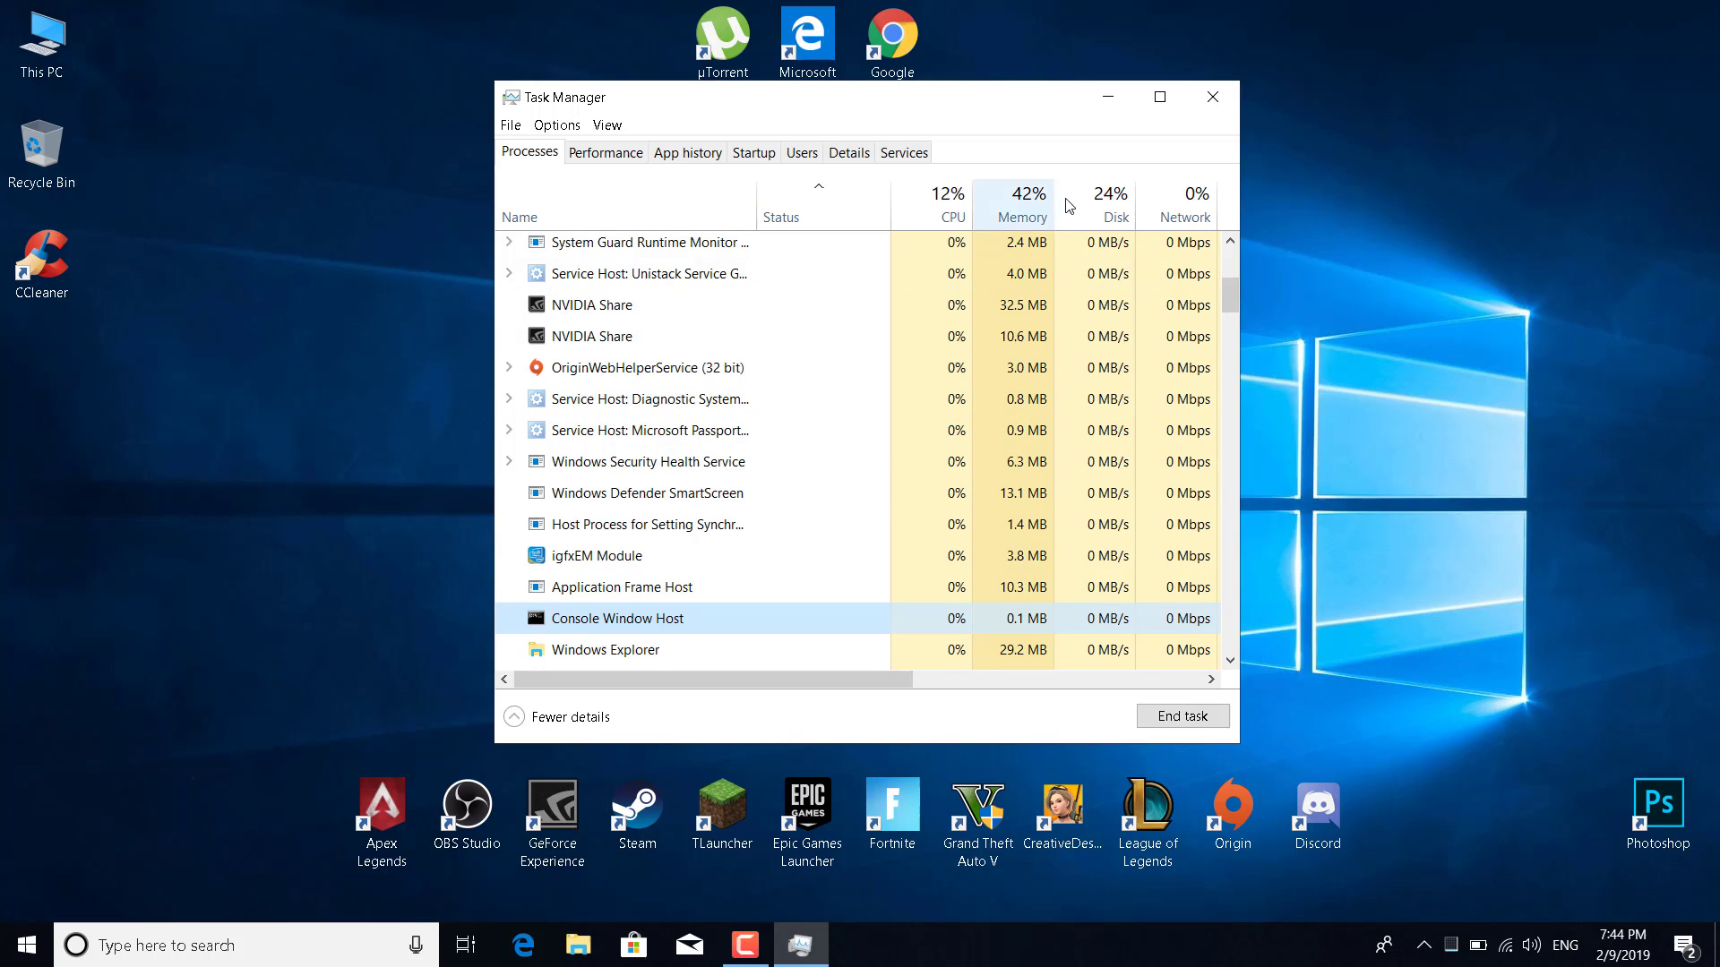
pyautogui.click(1212, 97)
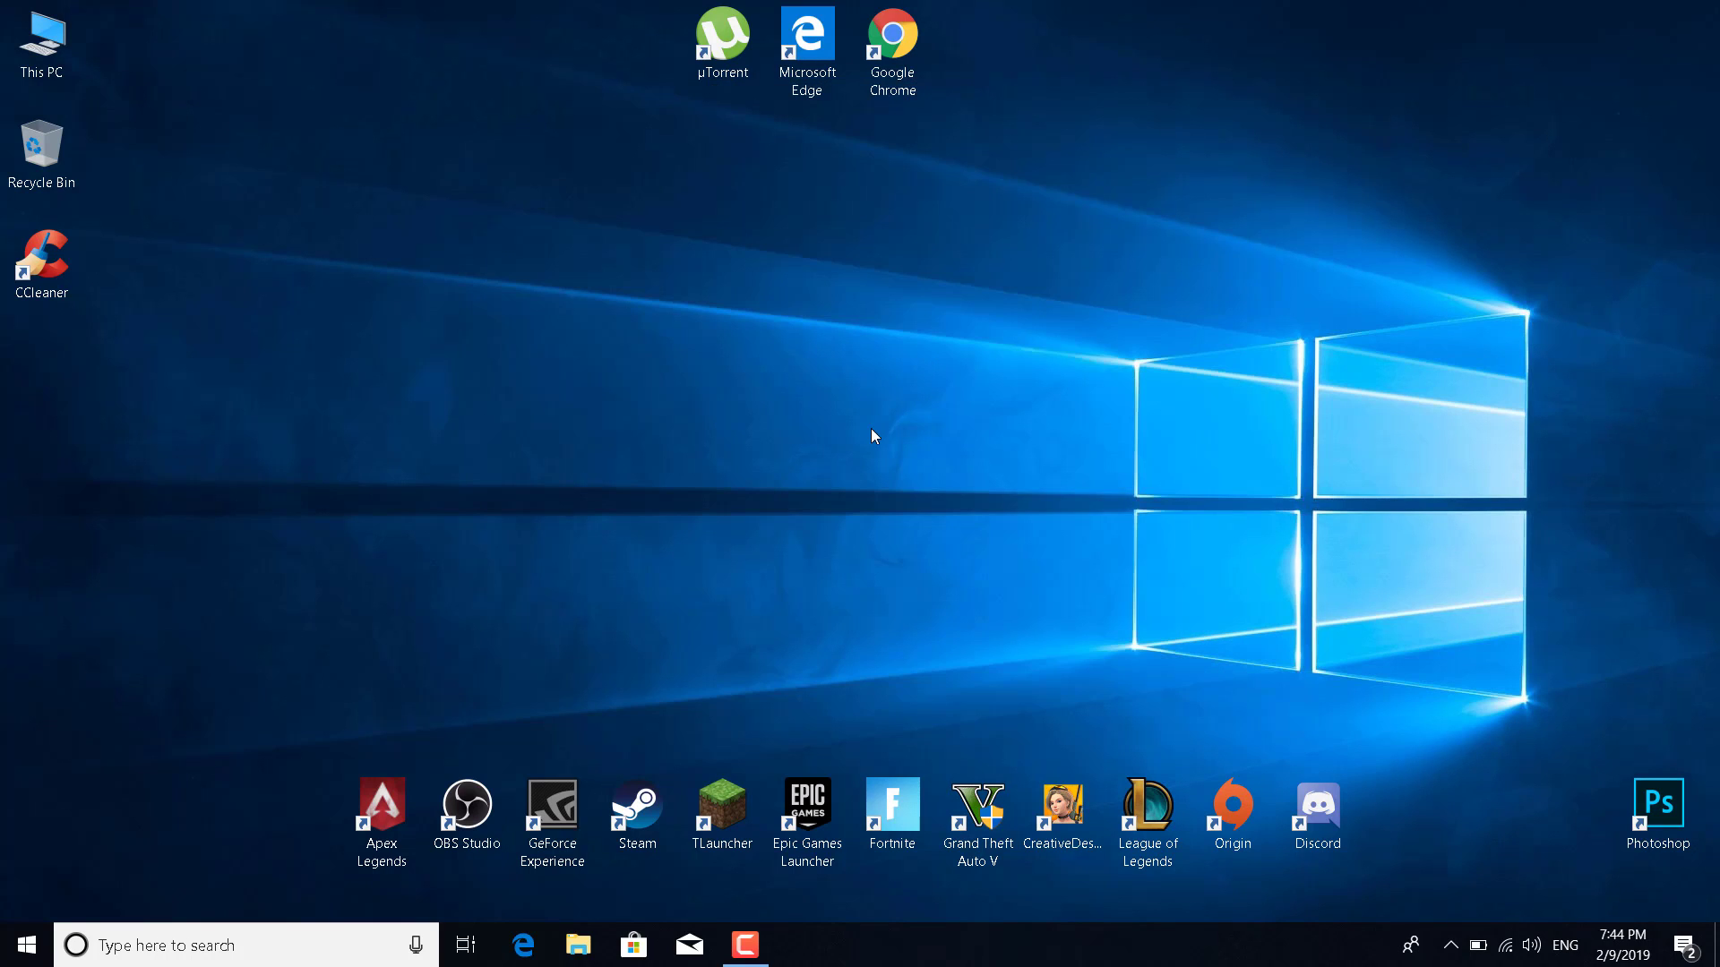